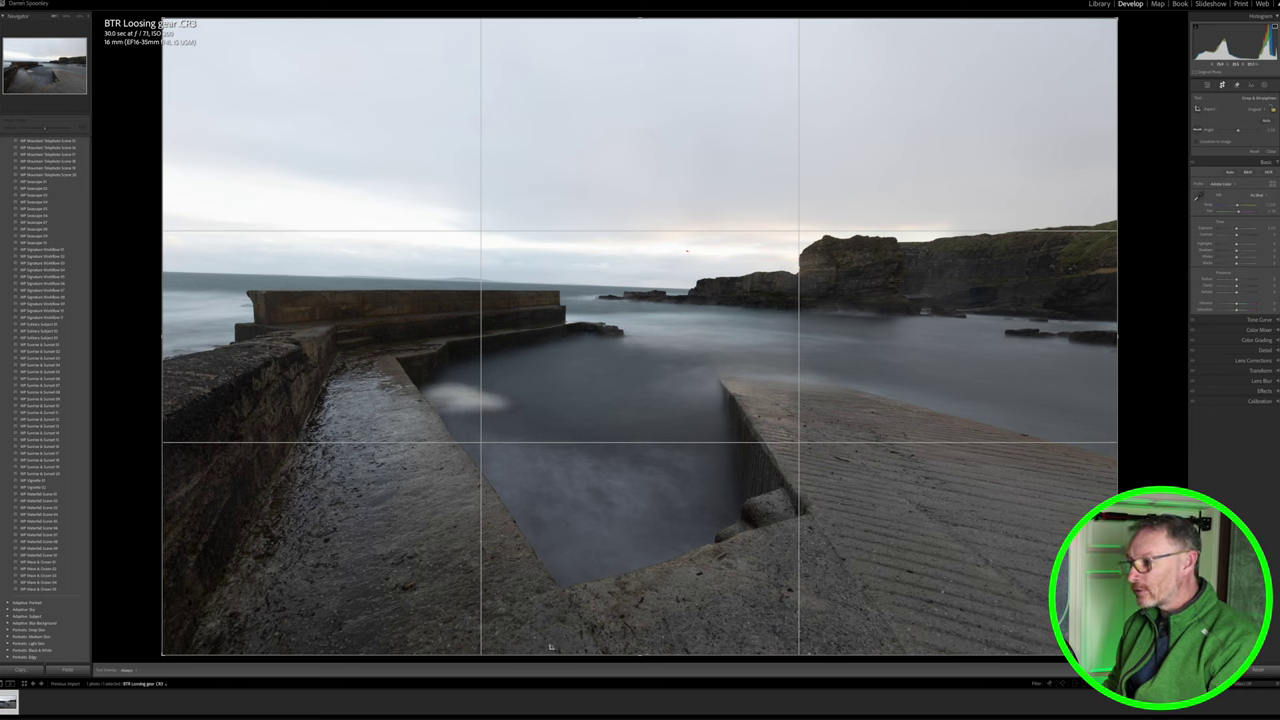
Step: Rotate the photo slightly to straighten the horizon, then nudge it left and right inside the crop
drag(546, 658, 558, 657)
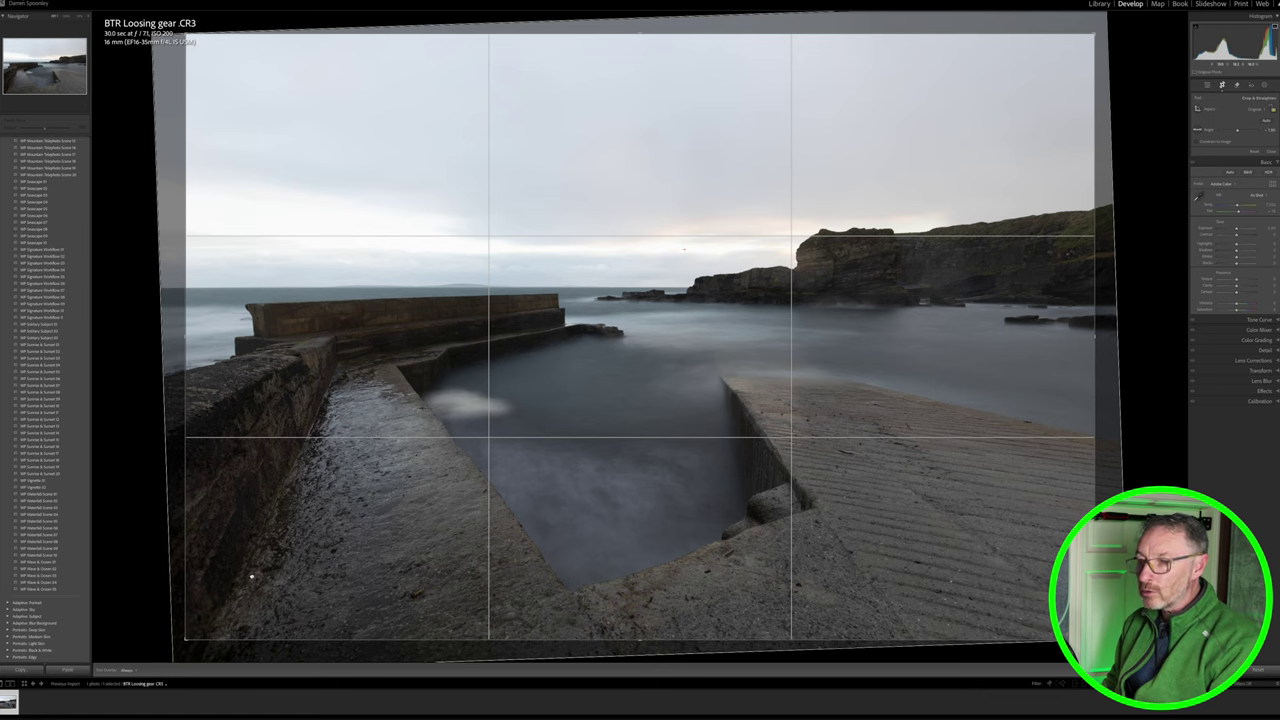
mouse_move(251, 576)
mouse_down()
mouse_move(229, 574)
mouse_move(267, 575)
mouse_up()
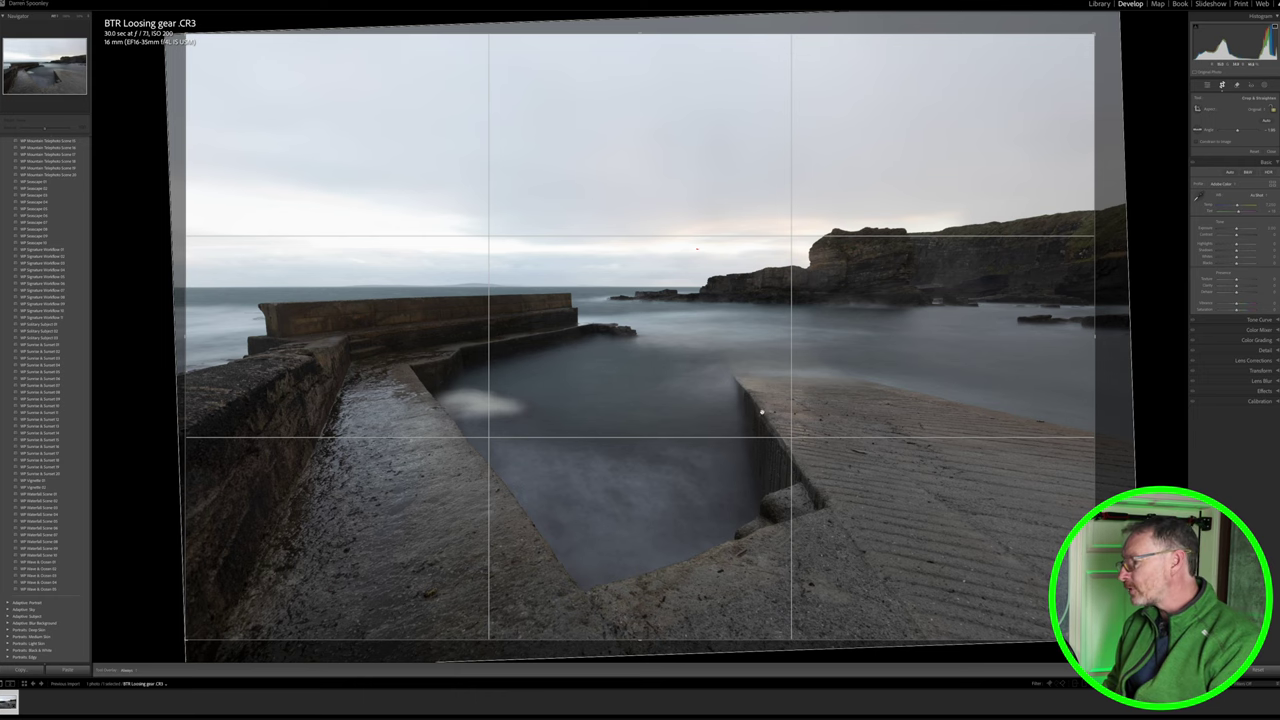
drag(762, 412, 720, 417)
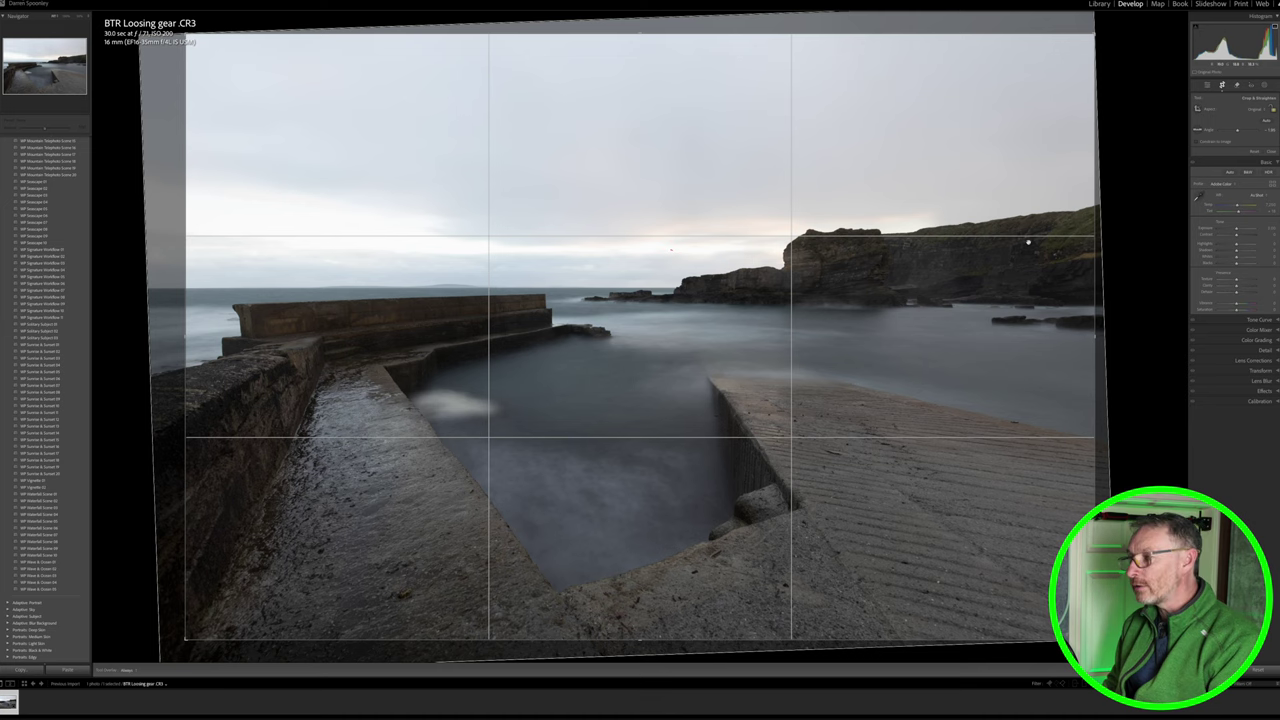
drag(641, 413, 671, 414)
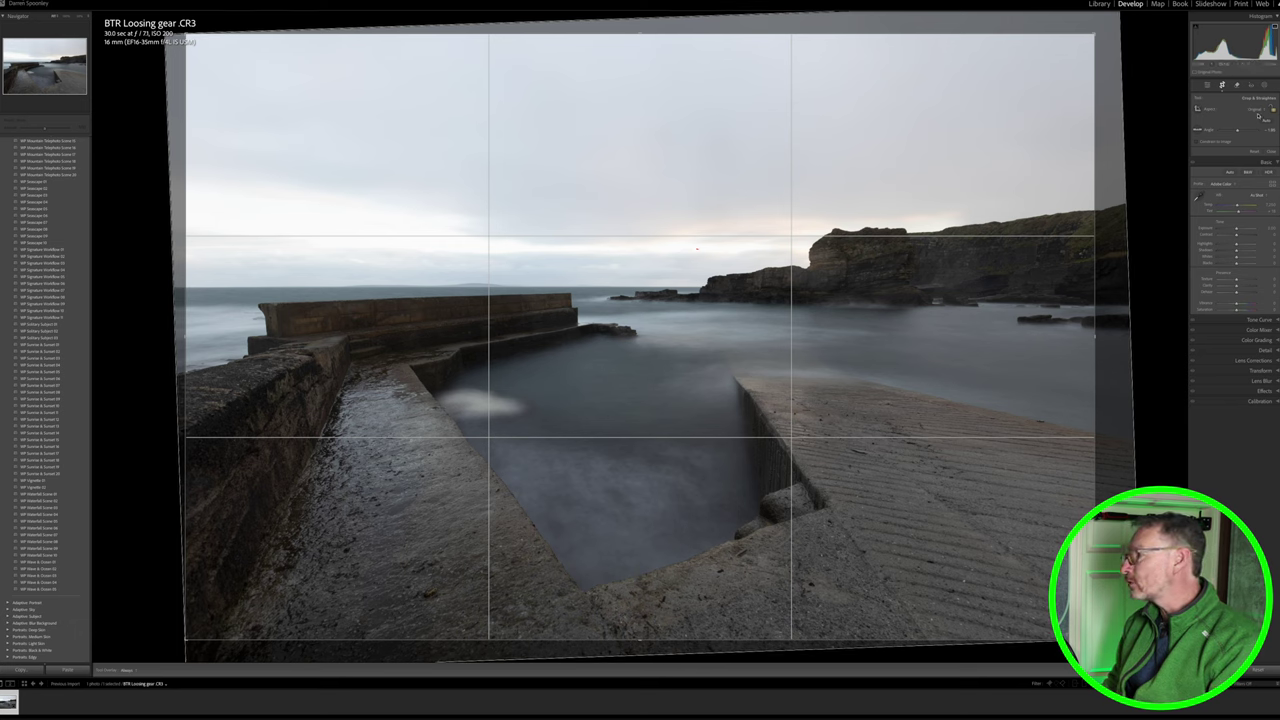
Step: Switch to a wider crop ratio, raise the horizon and cliffs, enlarge the crop and commit it
click(1257, 111)
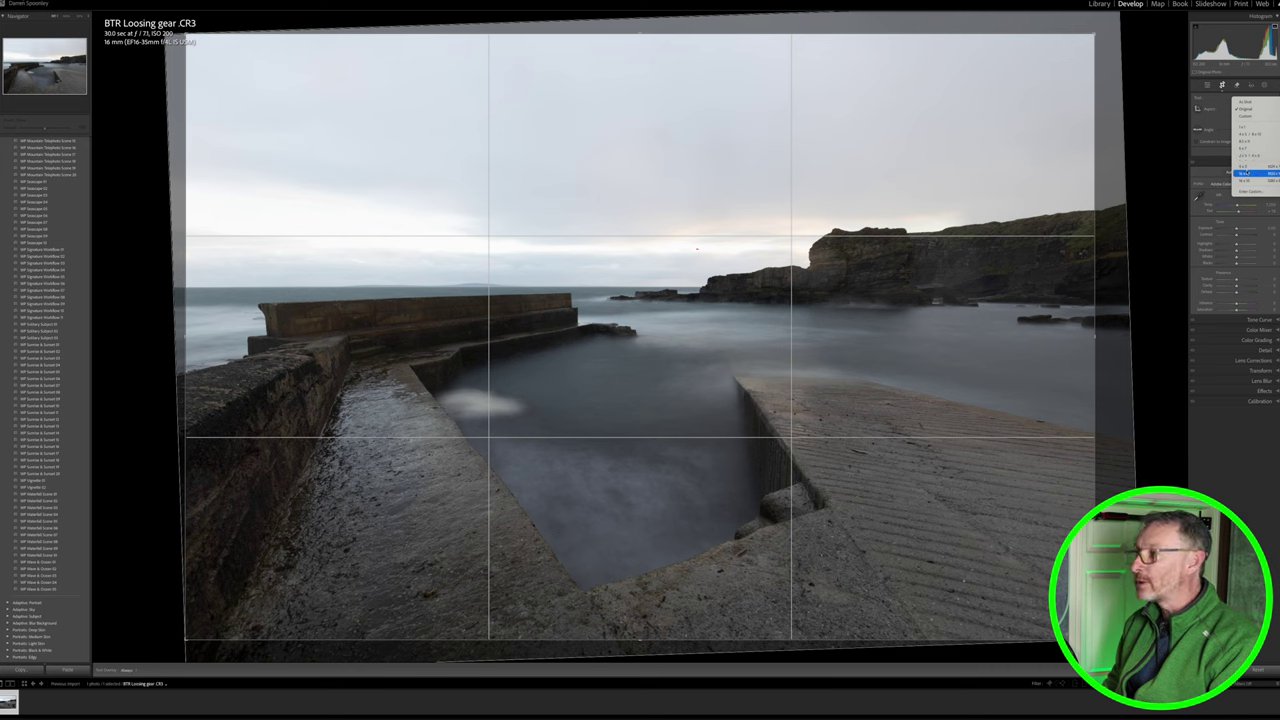
click(1250, 174)
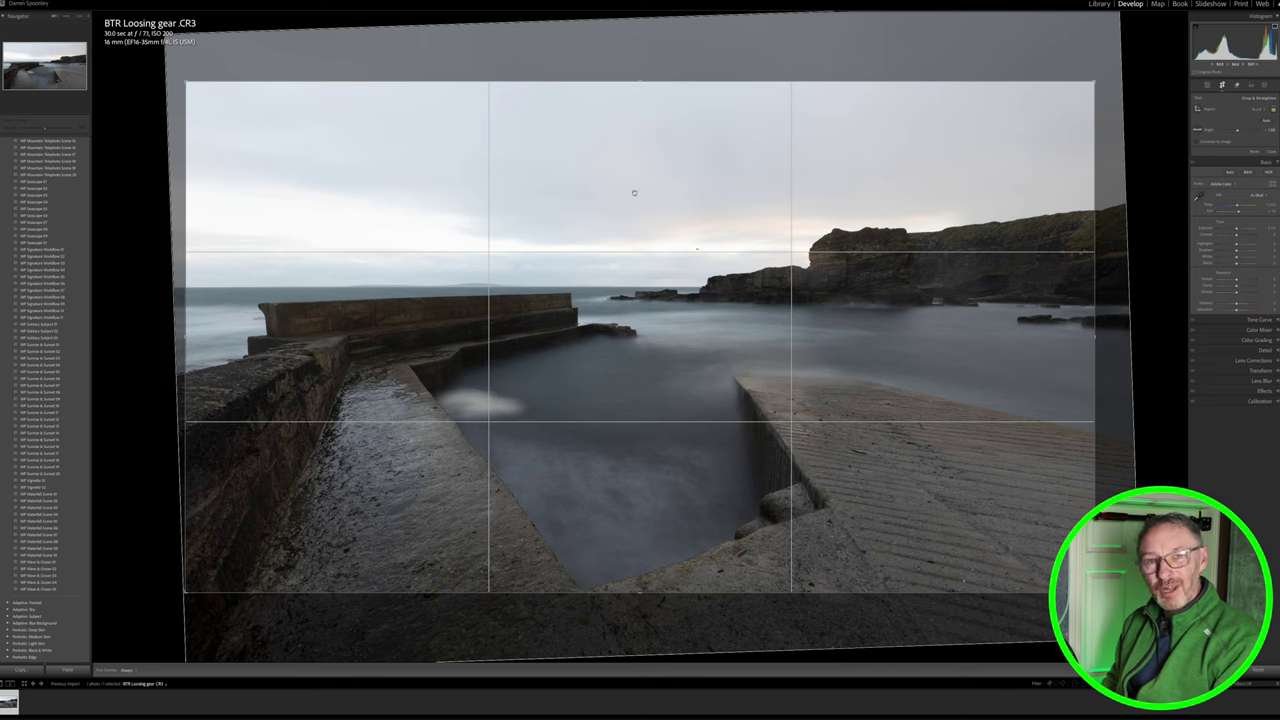
drag(633, 190, 632, 155)
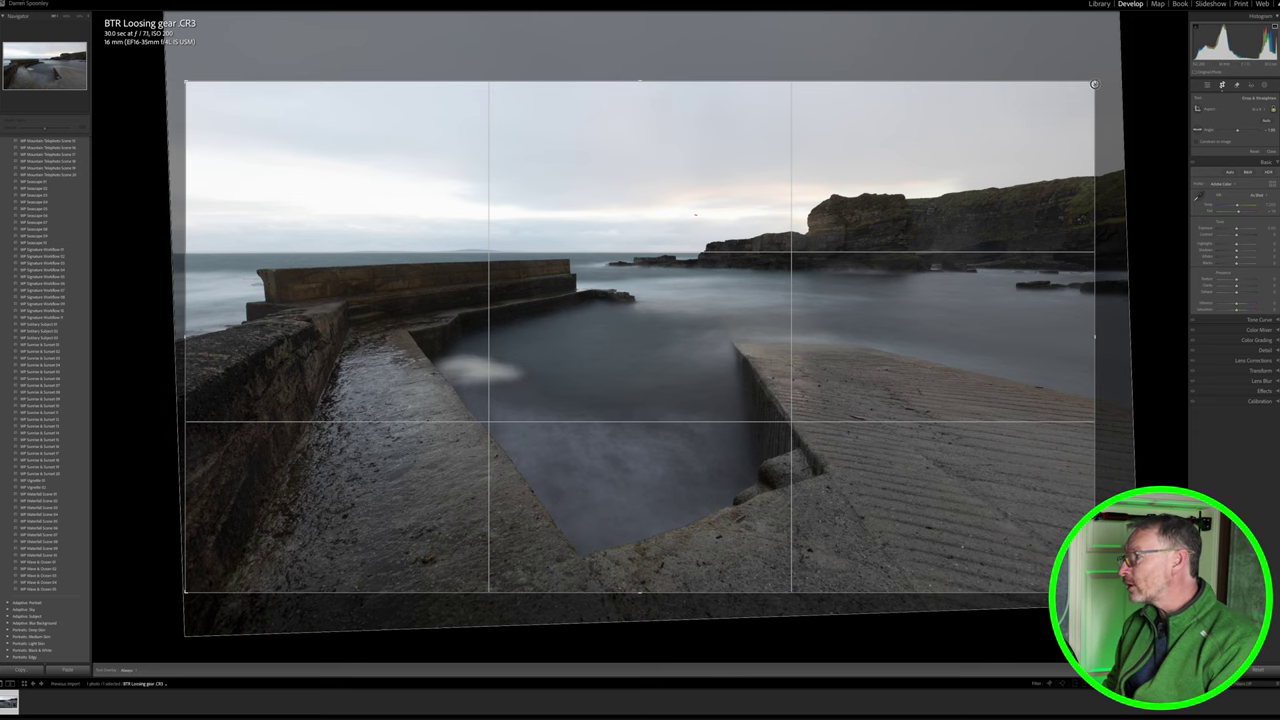
drag(1093, 84, 1109, 70)
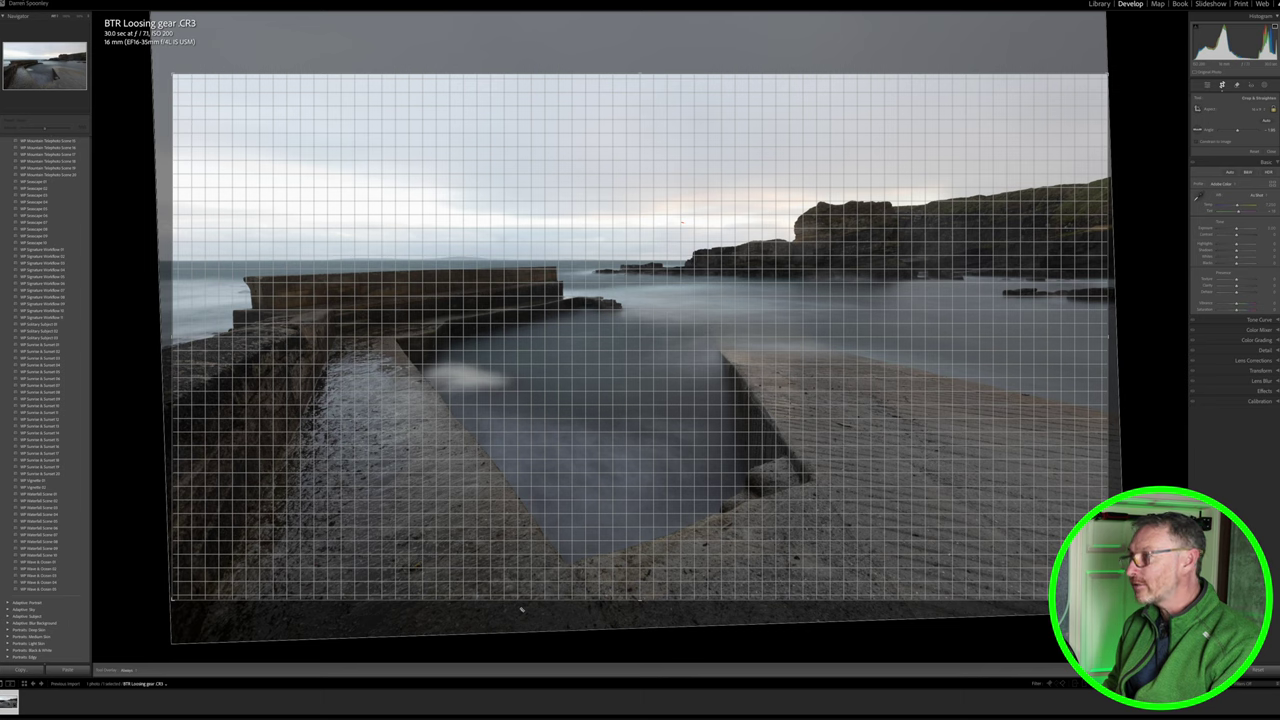
drag(521, 609, 521, 609)
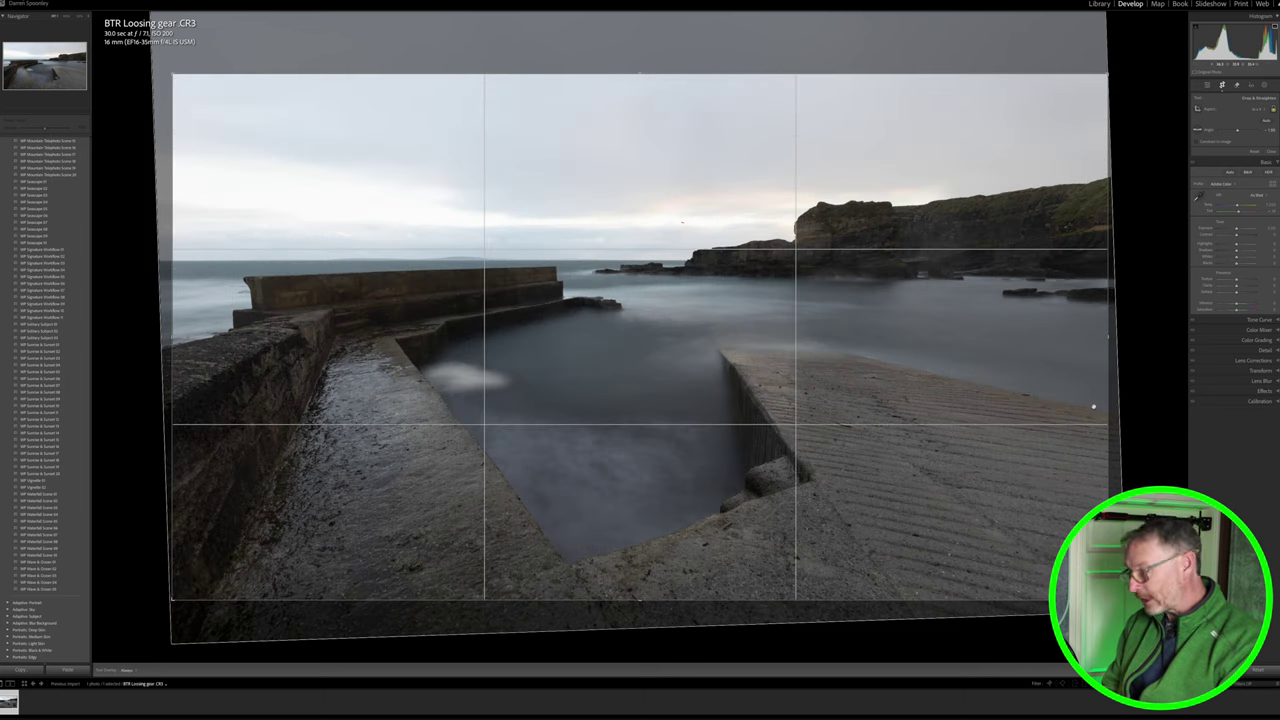
key(Return)
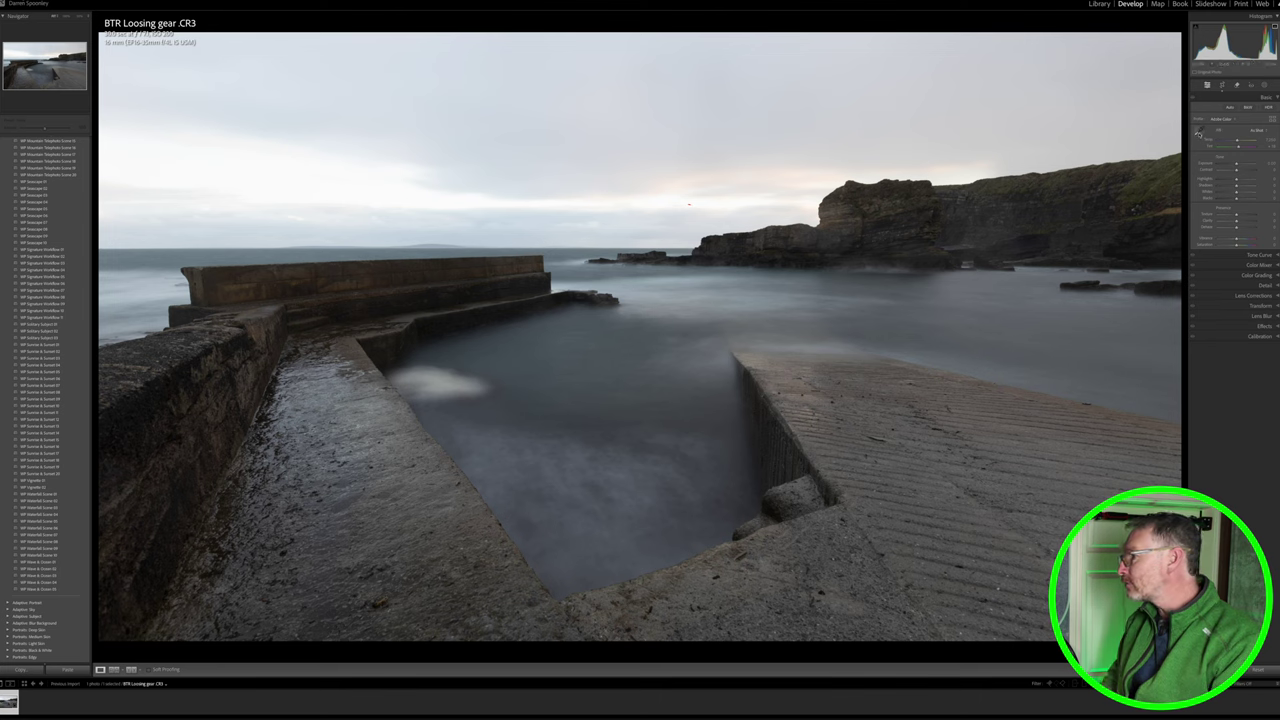
Step: Set white balance from a neutral grey patch of sky and shift the Tint slightly
click(1198, 132)
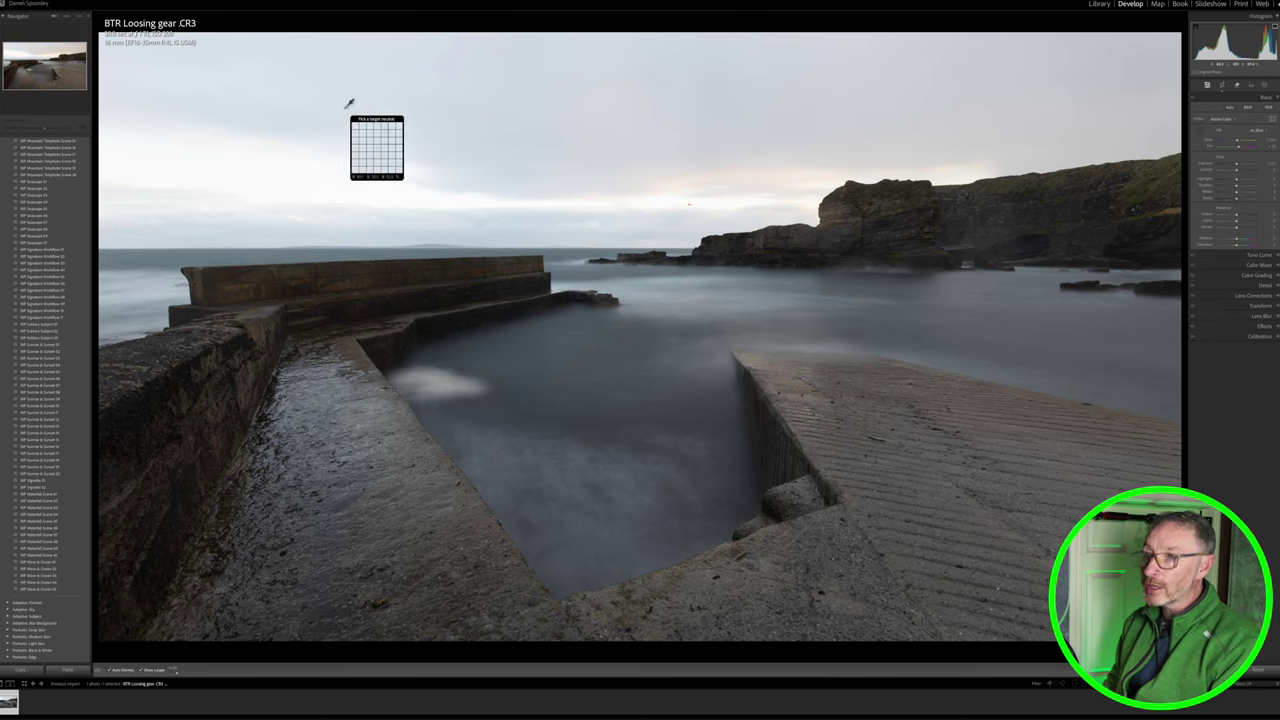
click(214, 211)
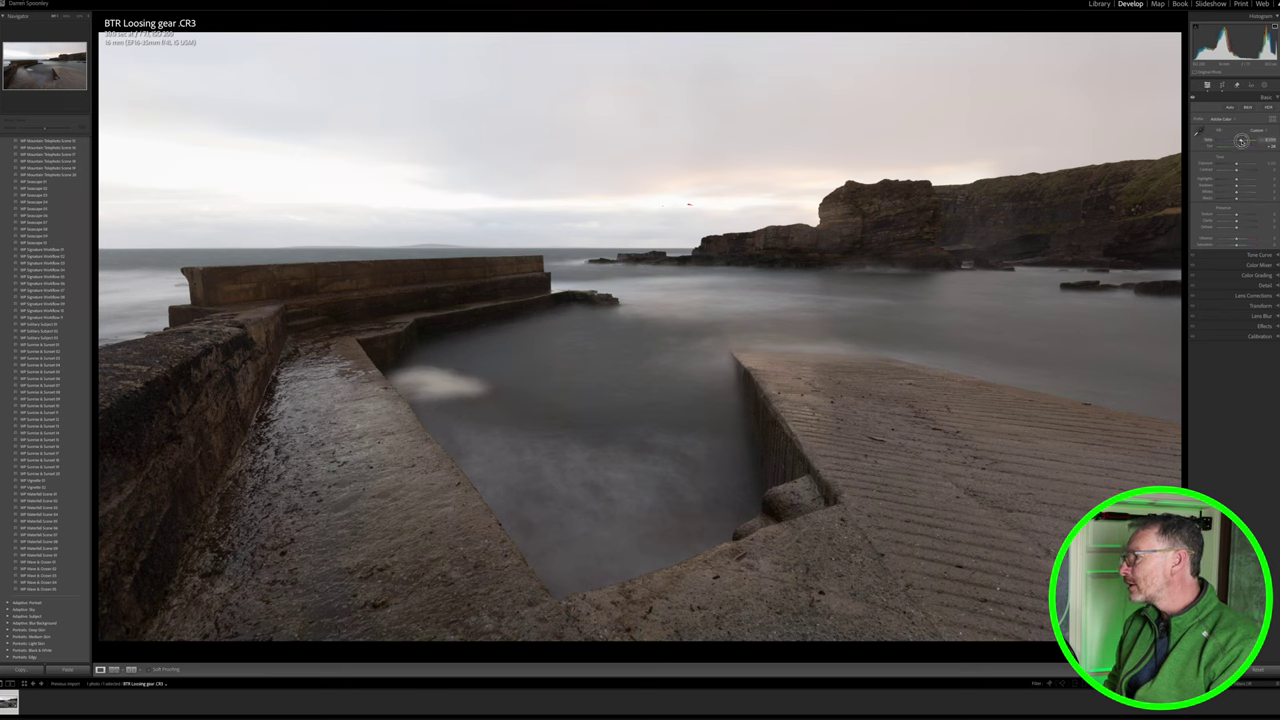
drag(1241, 141, 1241, 140)
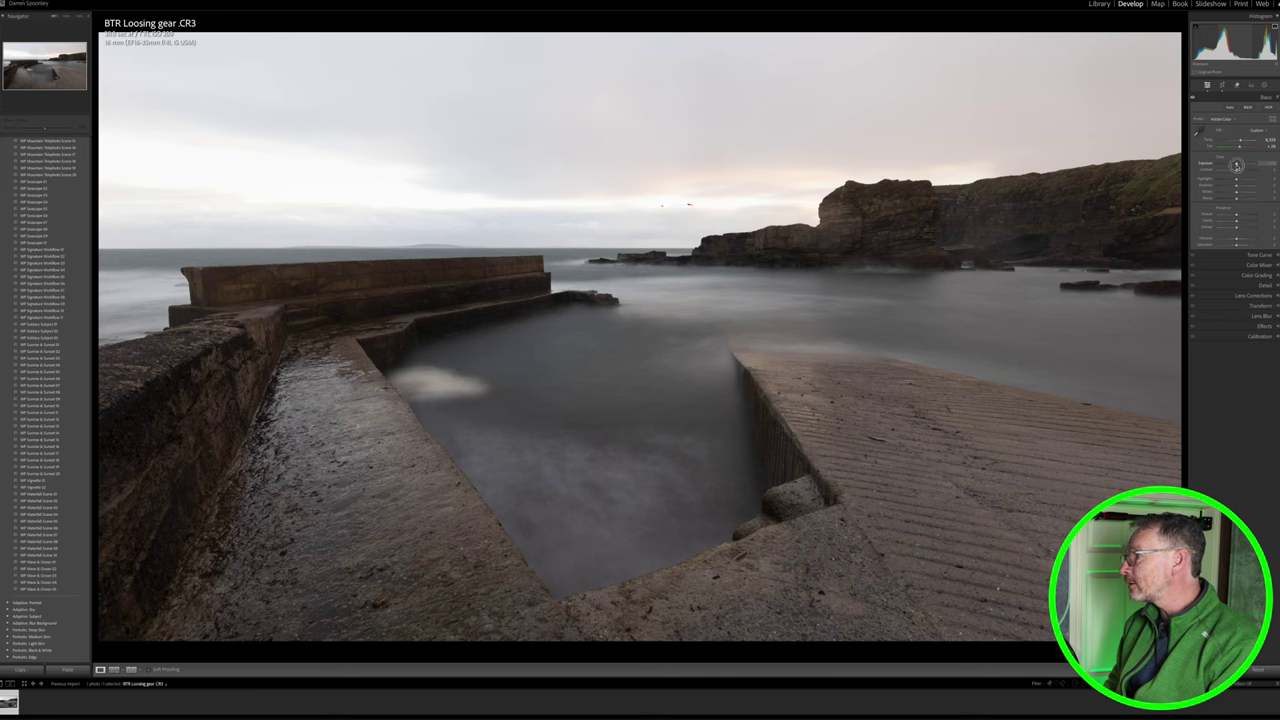
drag(1236, 165, 1238, 165)
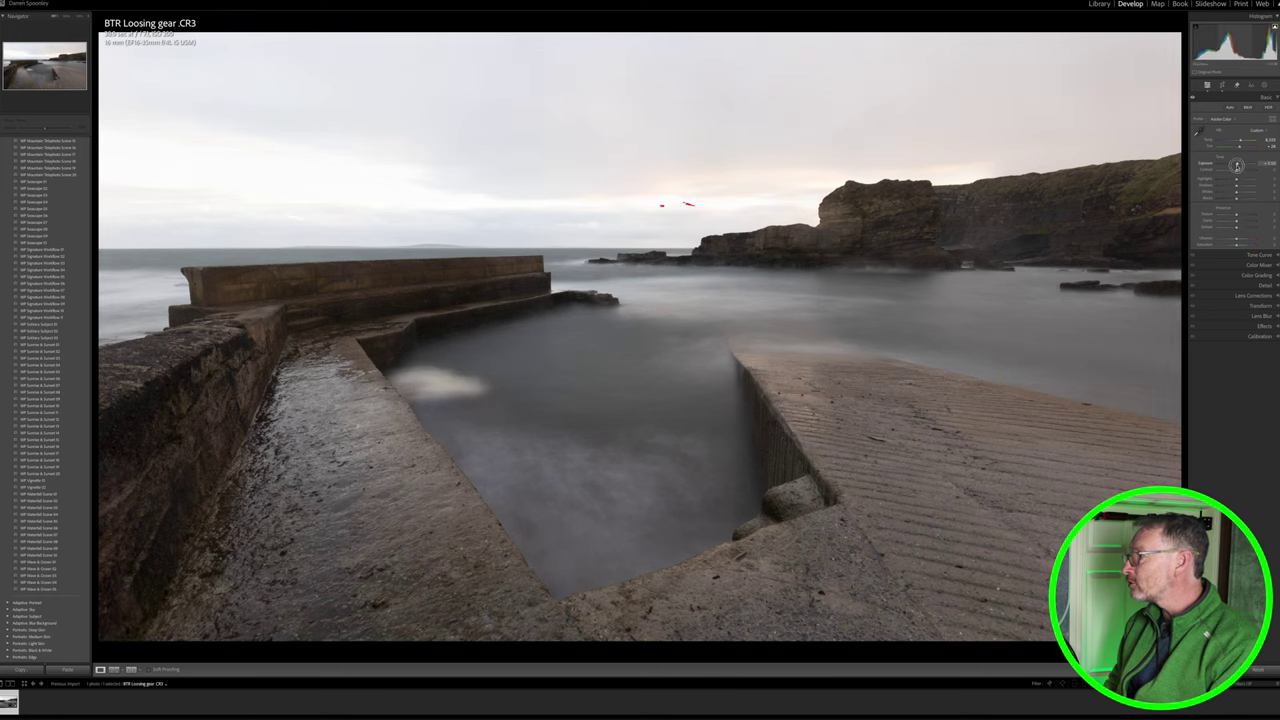
drag(1236, 165, 1240, 165)
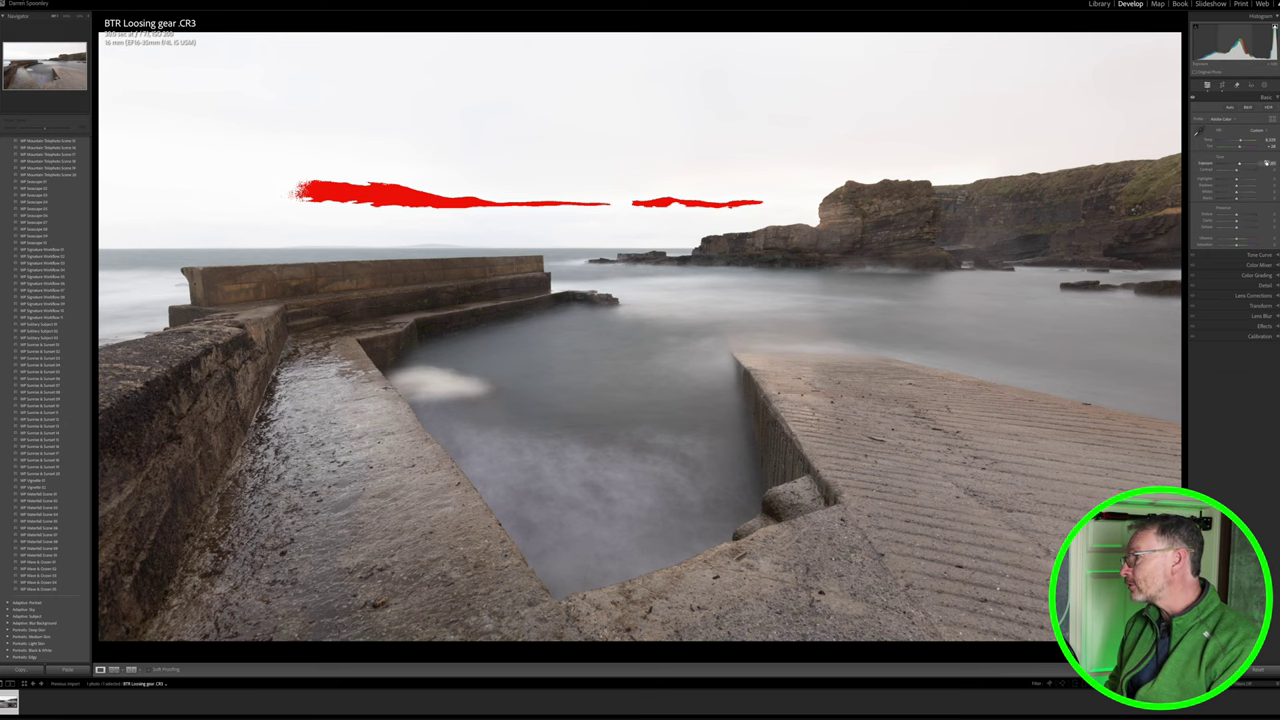
double_click(1240, 164)
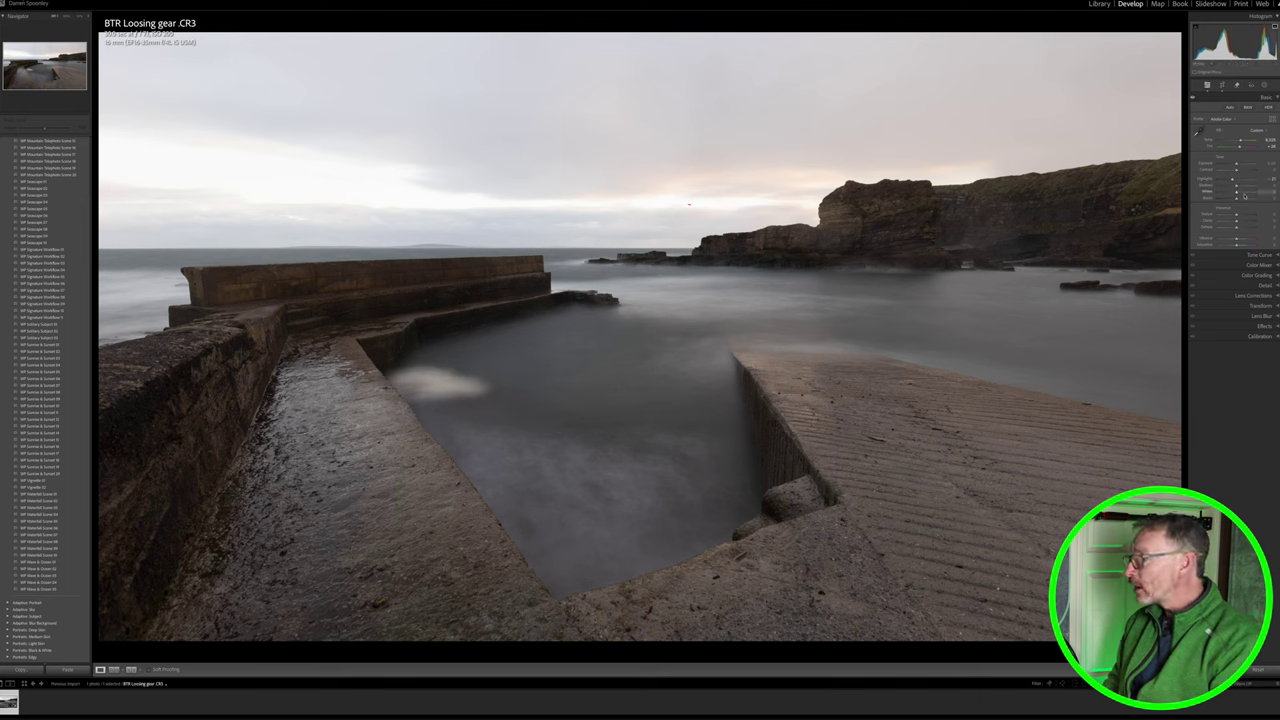
Step: Raise Shadows then pull them back a little, and push Whites until the sky starts clipping
drag(1236, 185, 1256, 185)
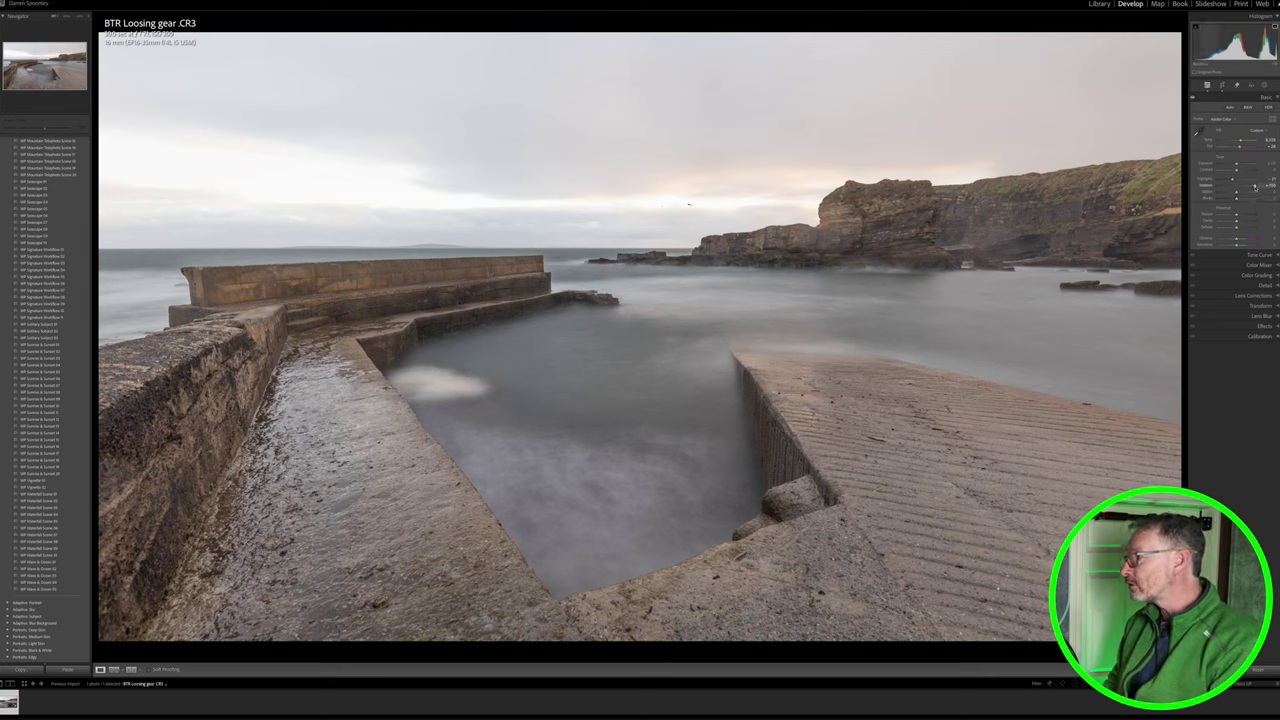
drag(1254, 186, 1247, 186)
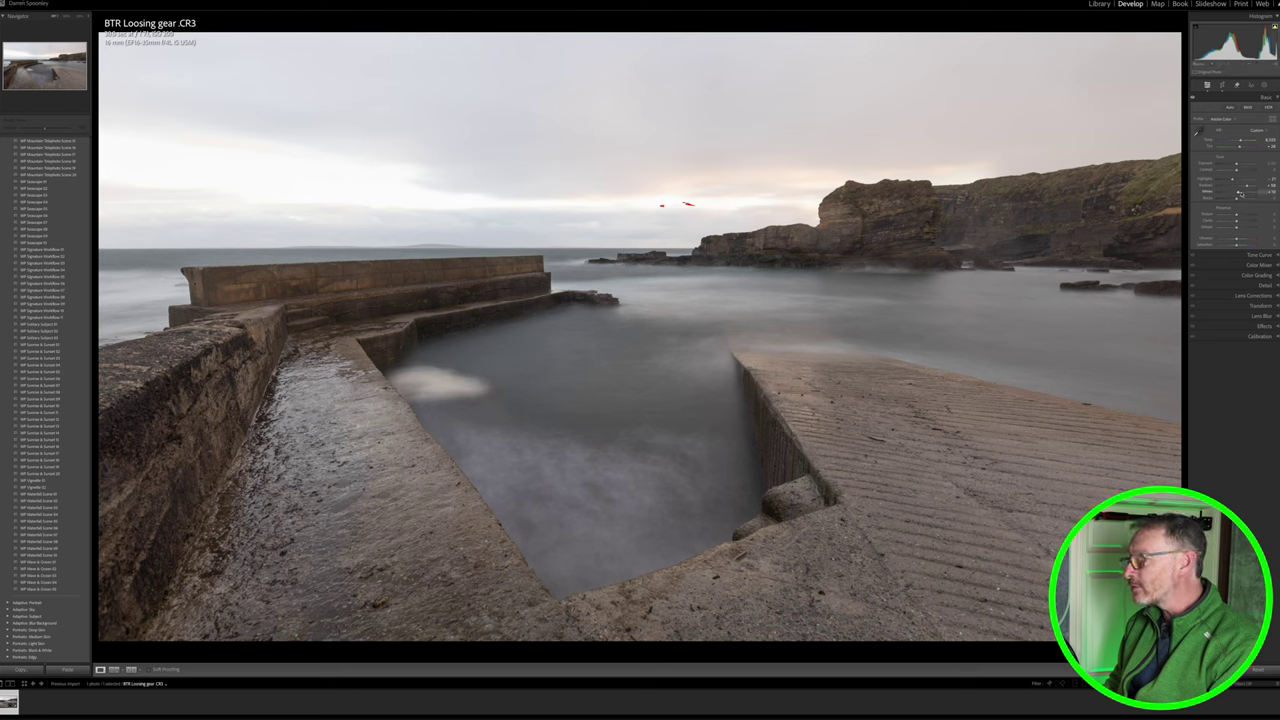
drag(1237, 194, 1223, 181)
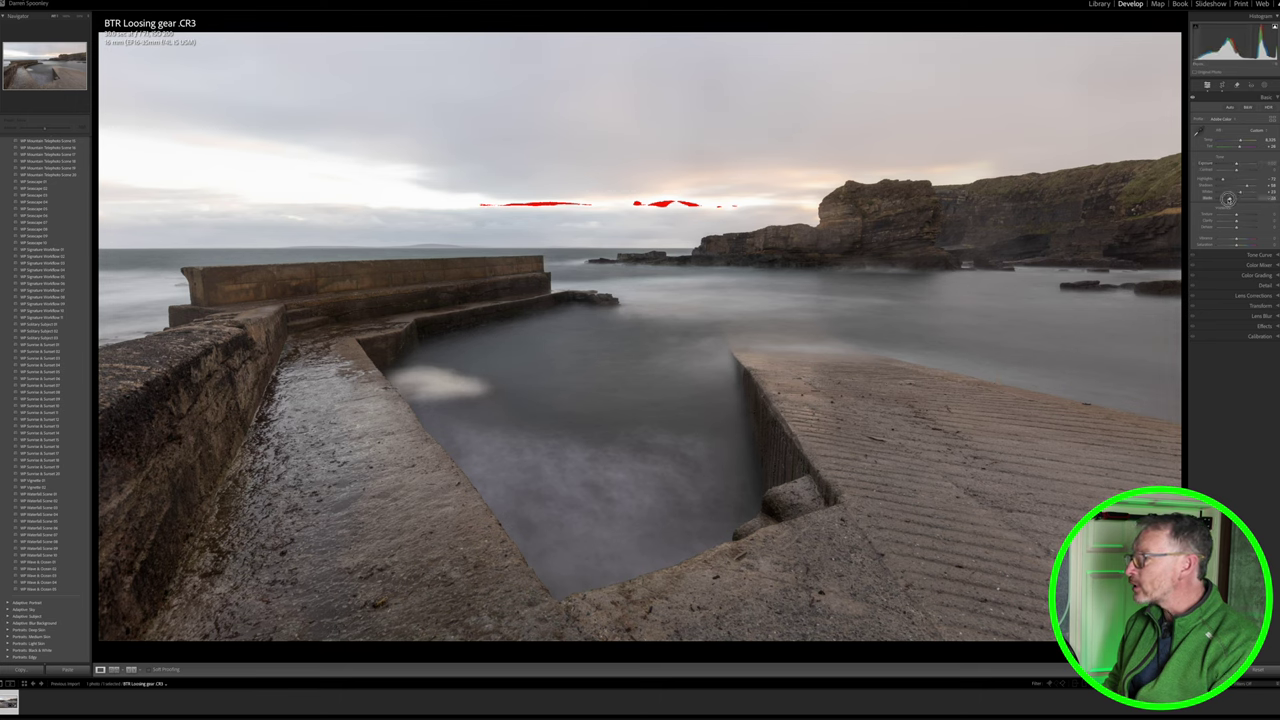
Step: Lower Blacks with the shadow clipping warning on, easing back until the stonework stops clipping
drag(1227, 199, 1221, 199)
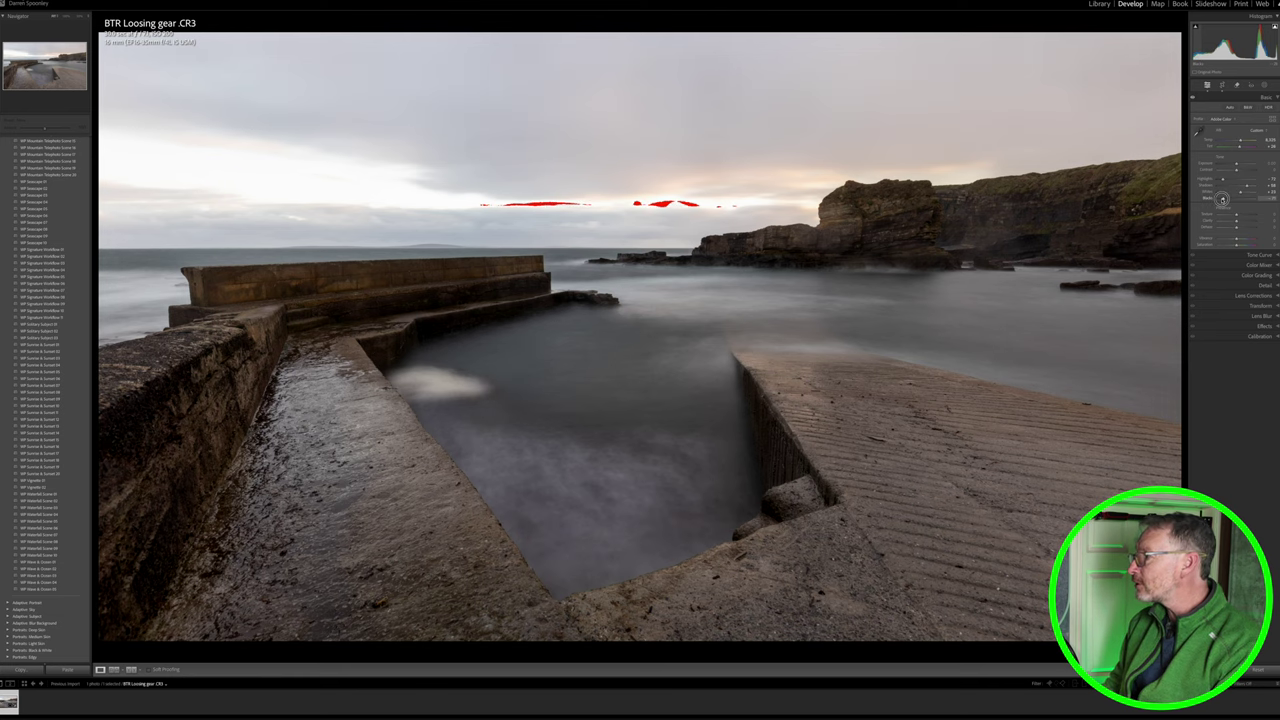
click(1194, 28)
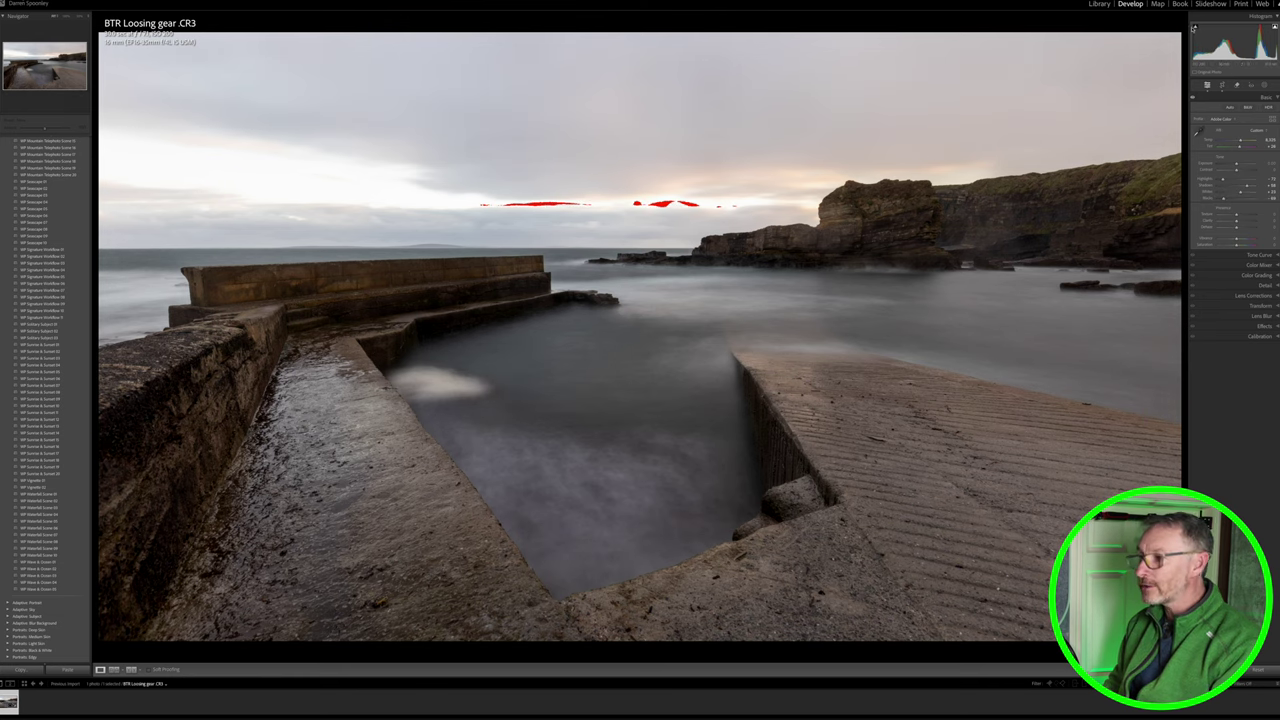
click(1194, 28)
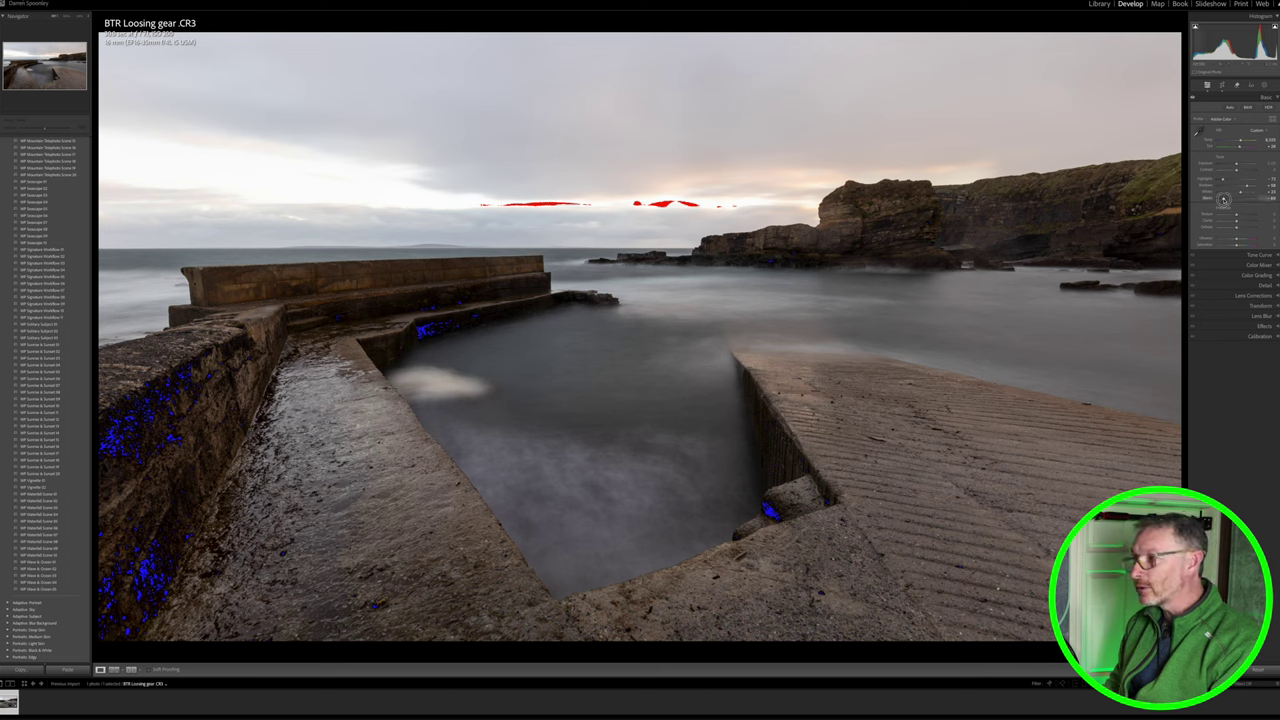
drag(1218, 198, 1231, 197)
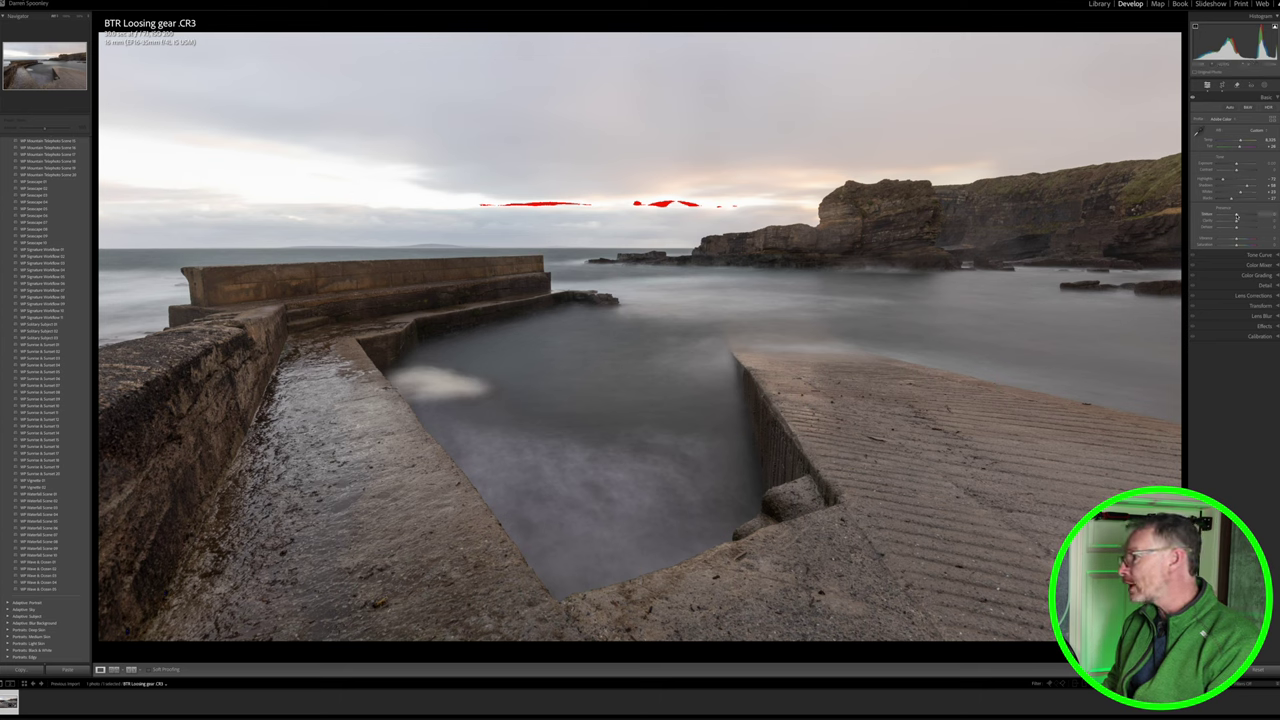
Step: Push Texture toward +100, back it off slightly, and add a small amount of Dehaze
drag(1236, 216, 1254, 215)
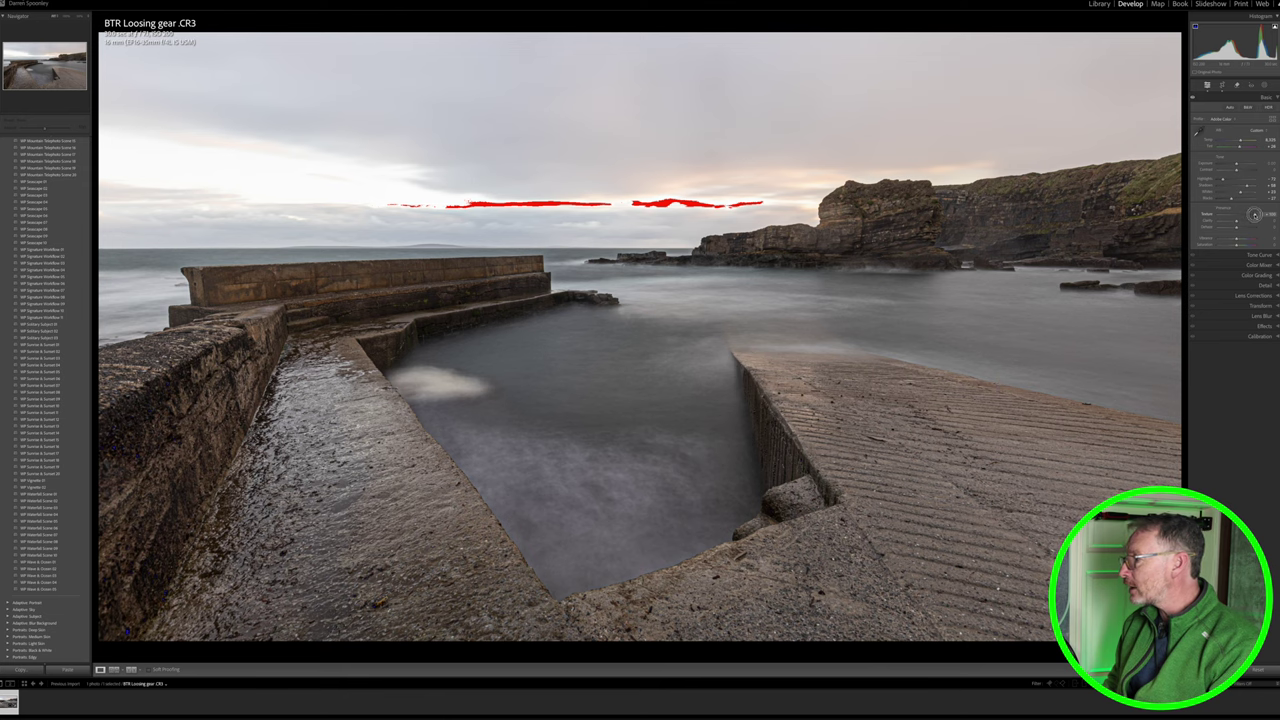
drag(1254, 215, 1244, 215)
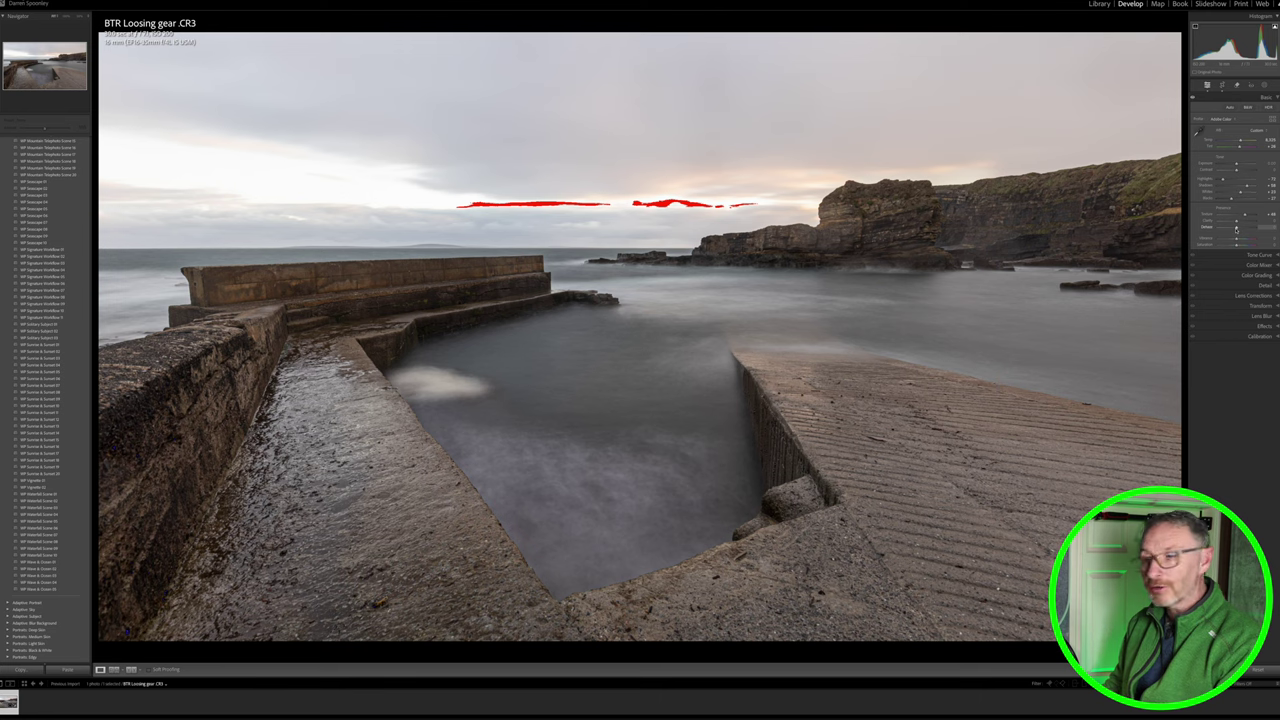
click(1236, 228)
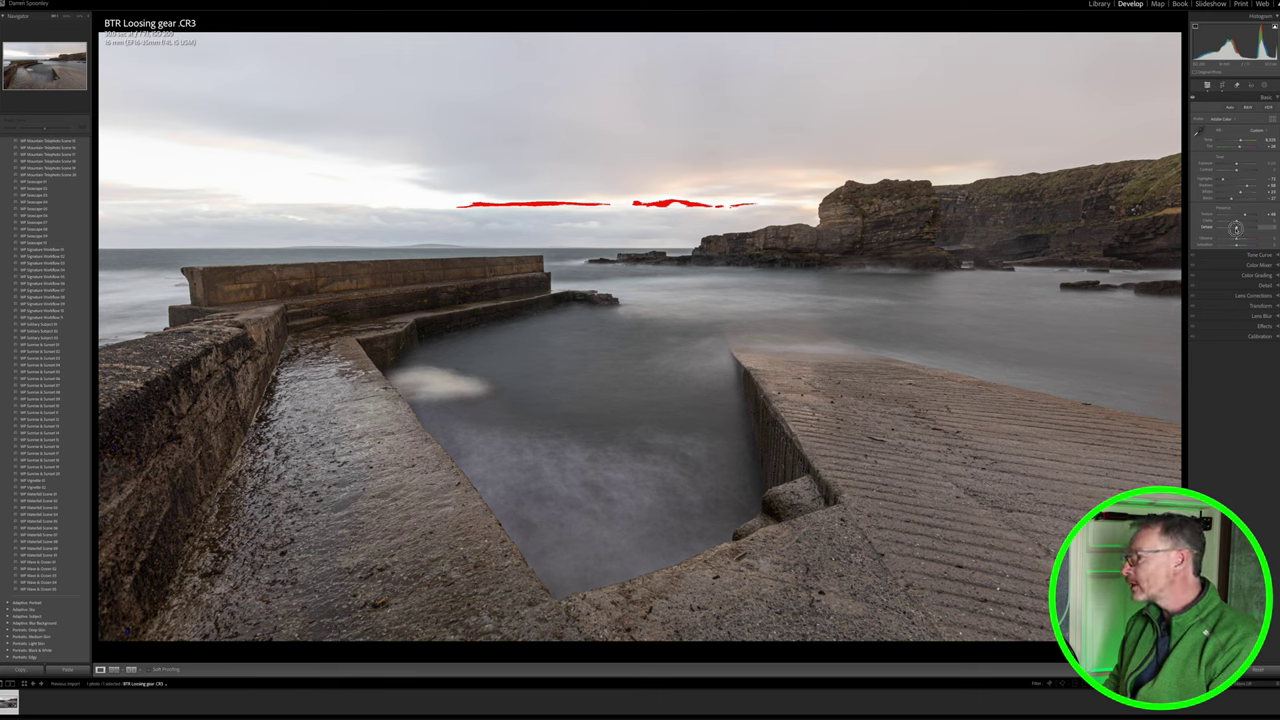
drag(1236, 228, 1238, 229)
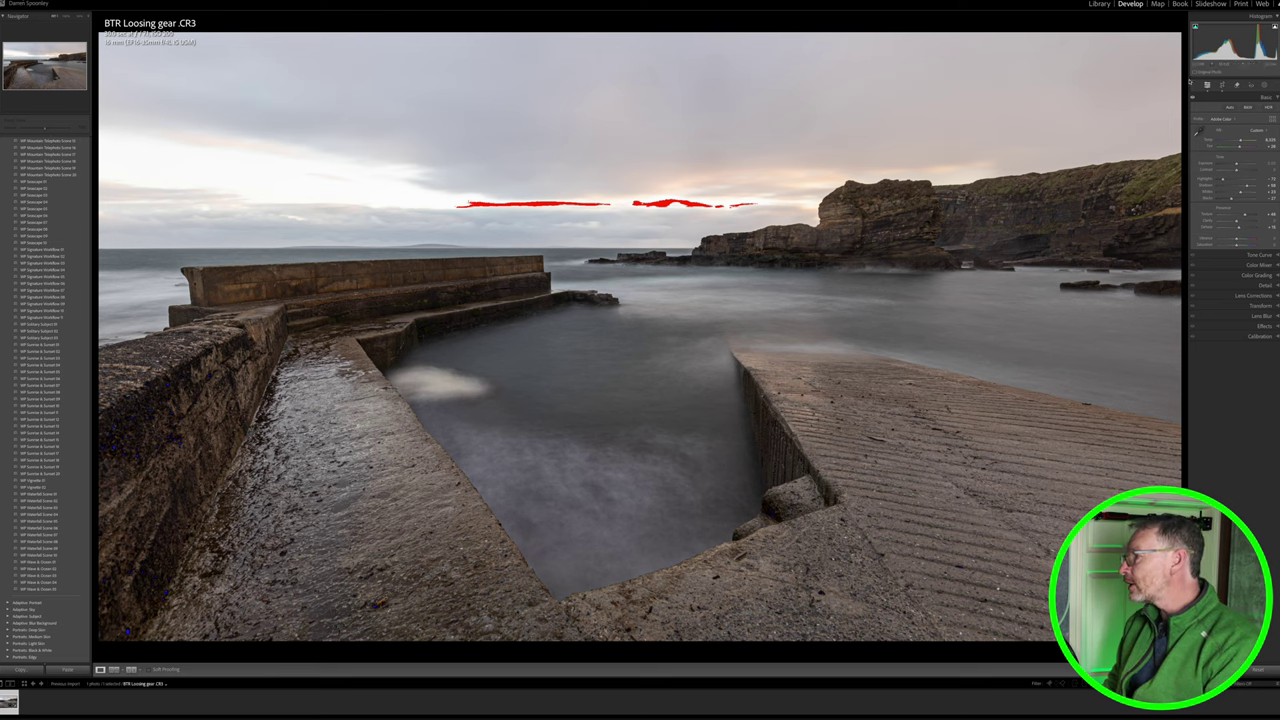
Step: Paint over the white foam blob beside the left pier wall and remove it with Generative AI
click(1237, 86)
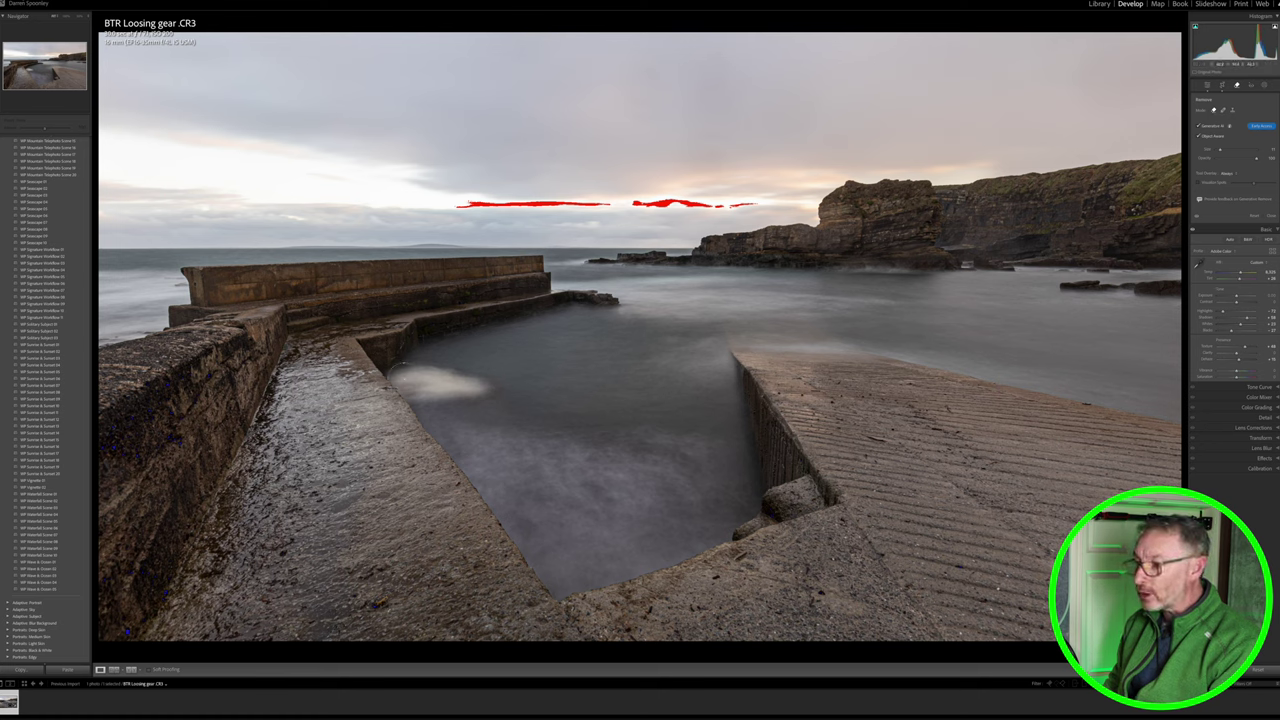
mouse_move(398, 378)
mouse_down()
mouse_move(481, 388)
mouse_move(406, 376)
mouse_up()
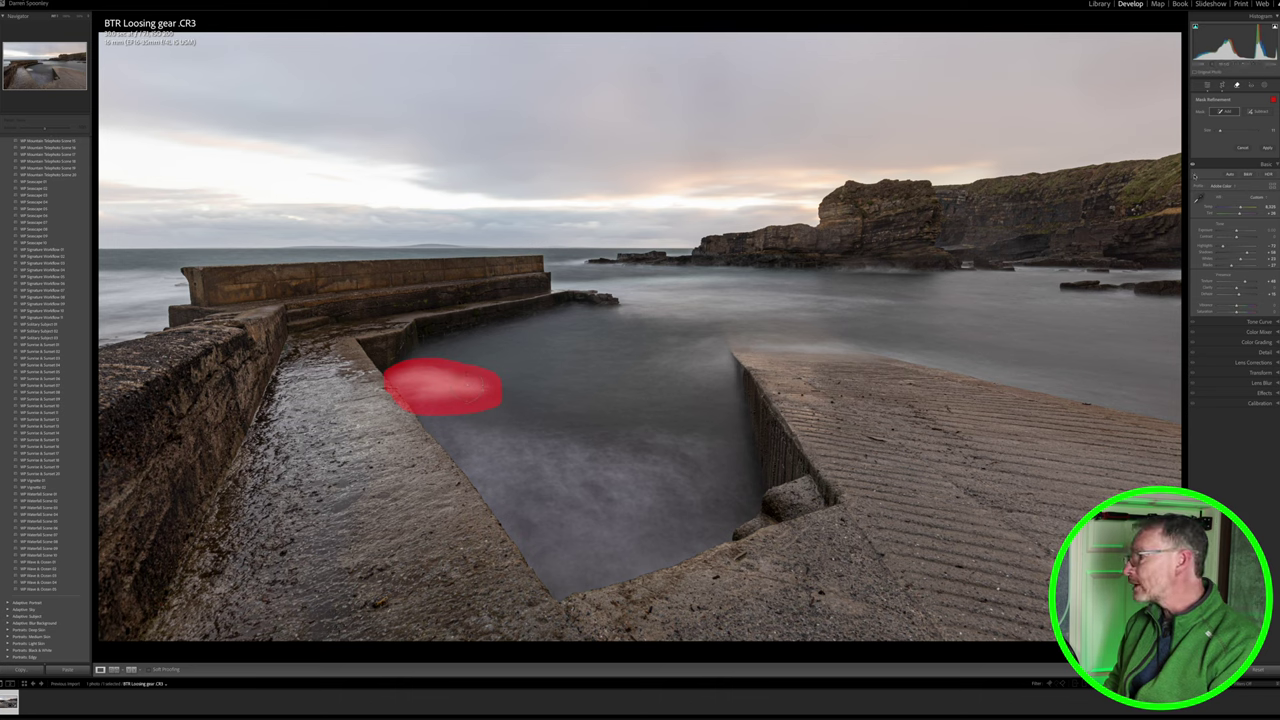
click(1259, 112)
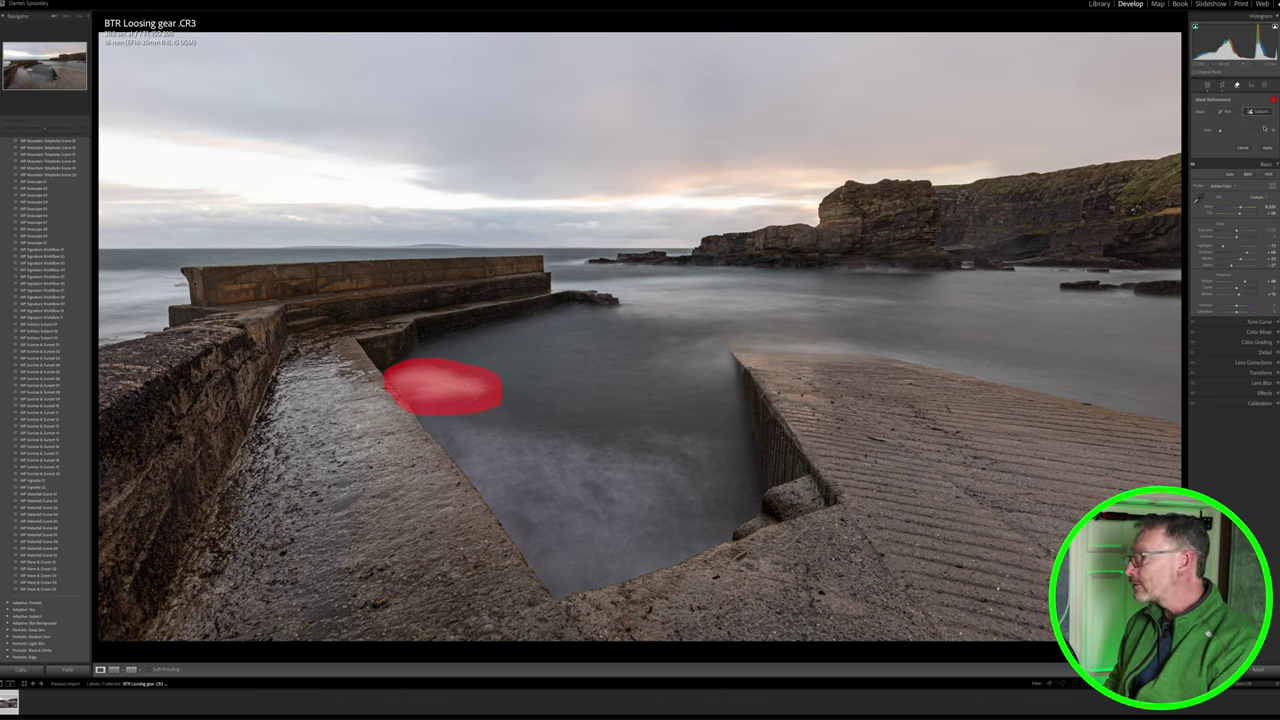
click(1267, 148)
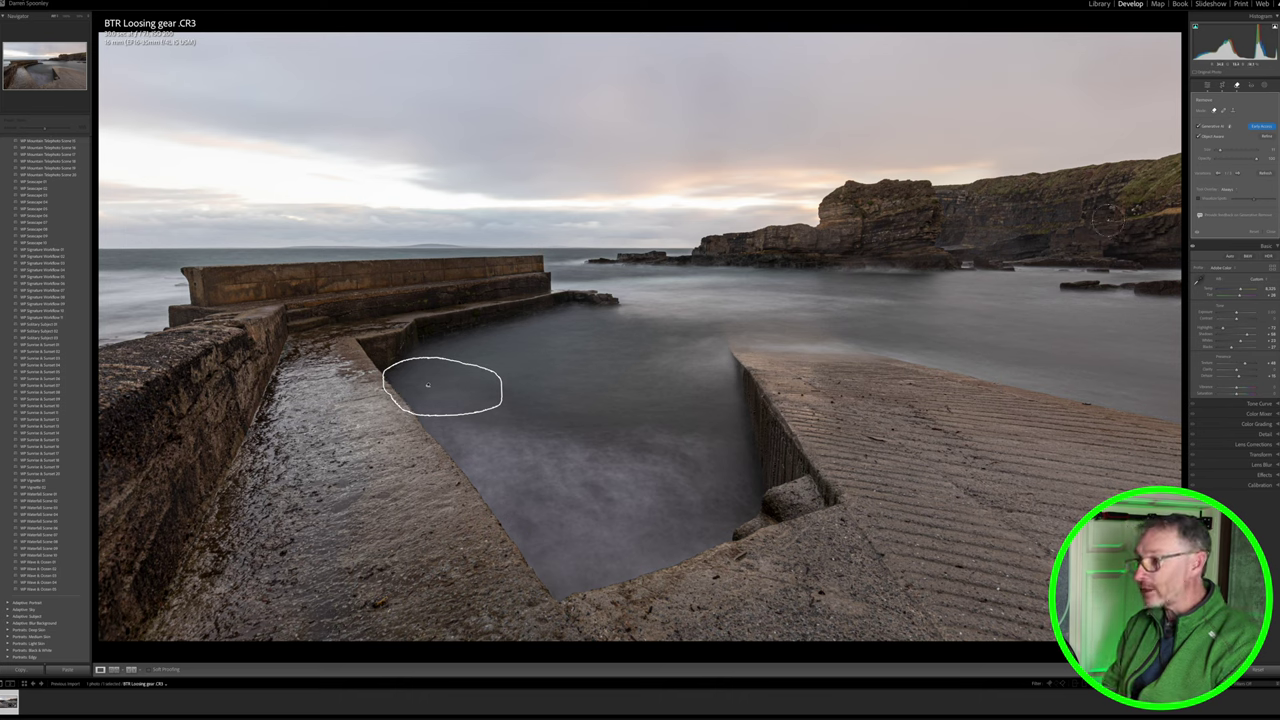
drag(457, 204, 757, 204)
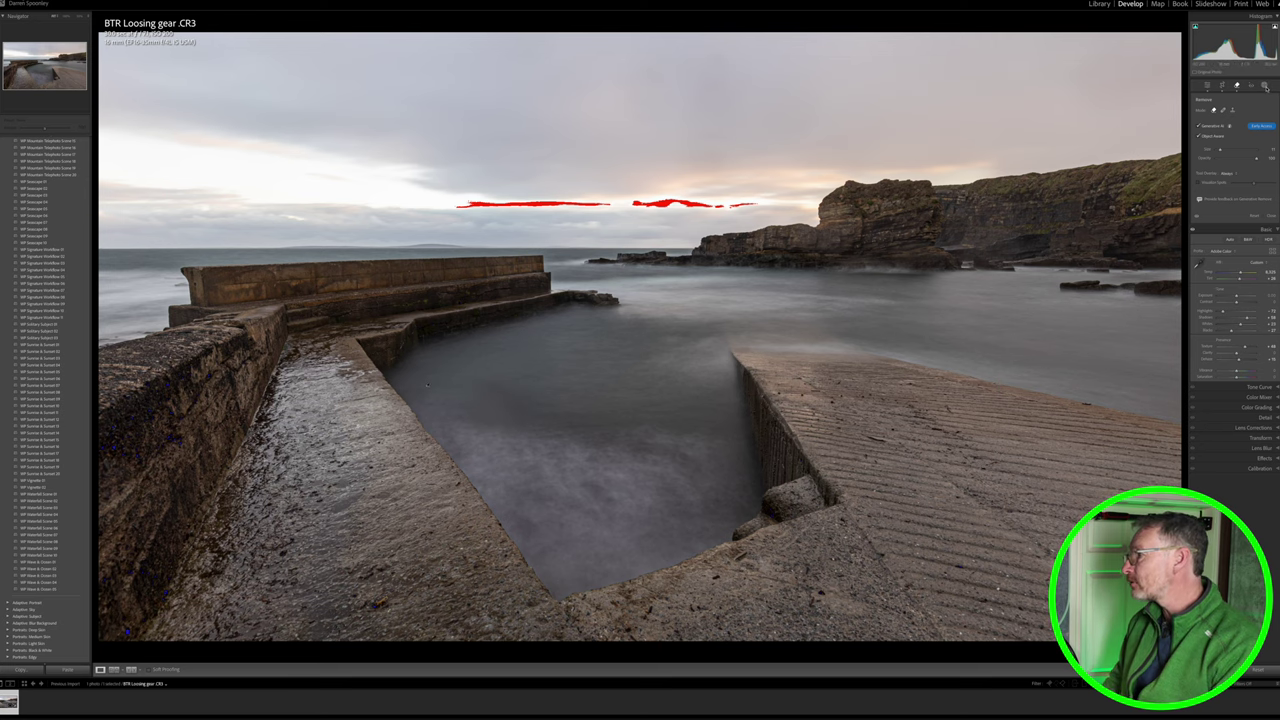
Step: Create a Sky mask, lower its Exposure slightly and pull its Shadows down a little
click(1265, 87)
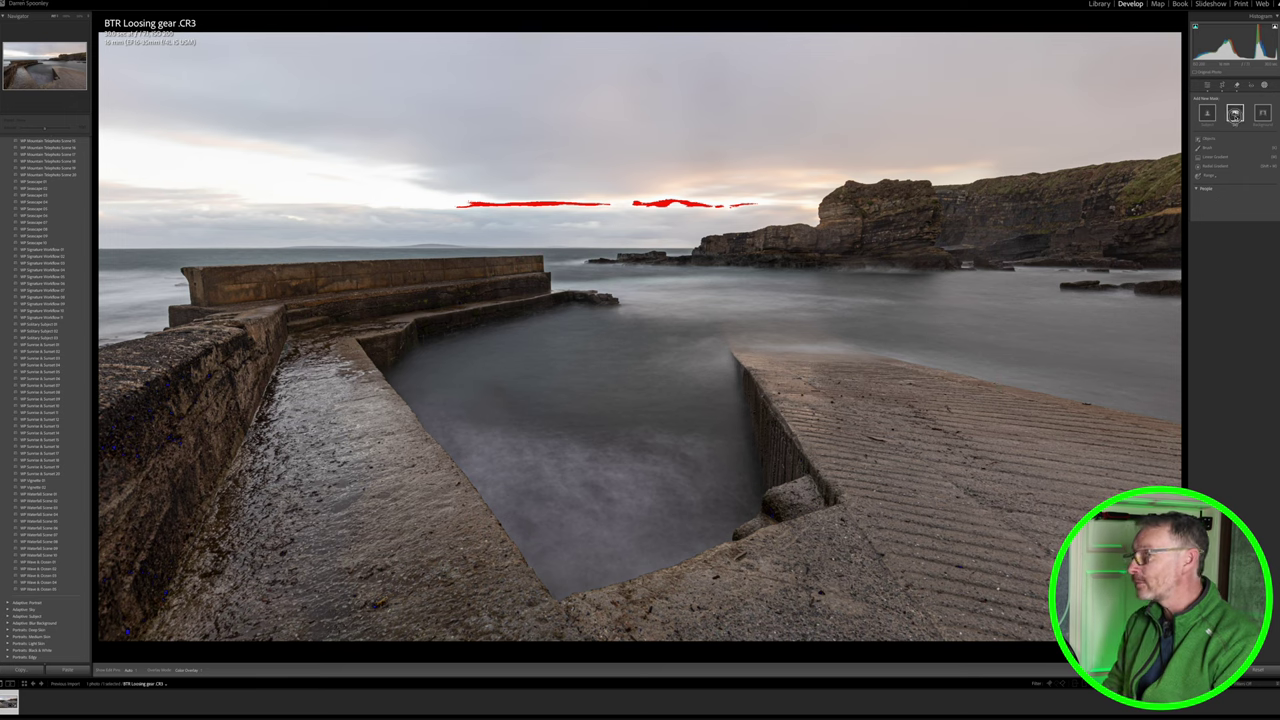
click(1234, 115)
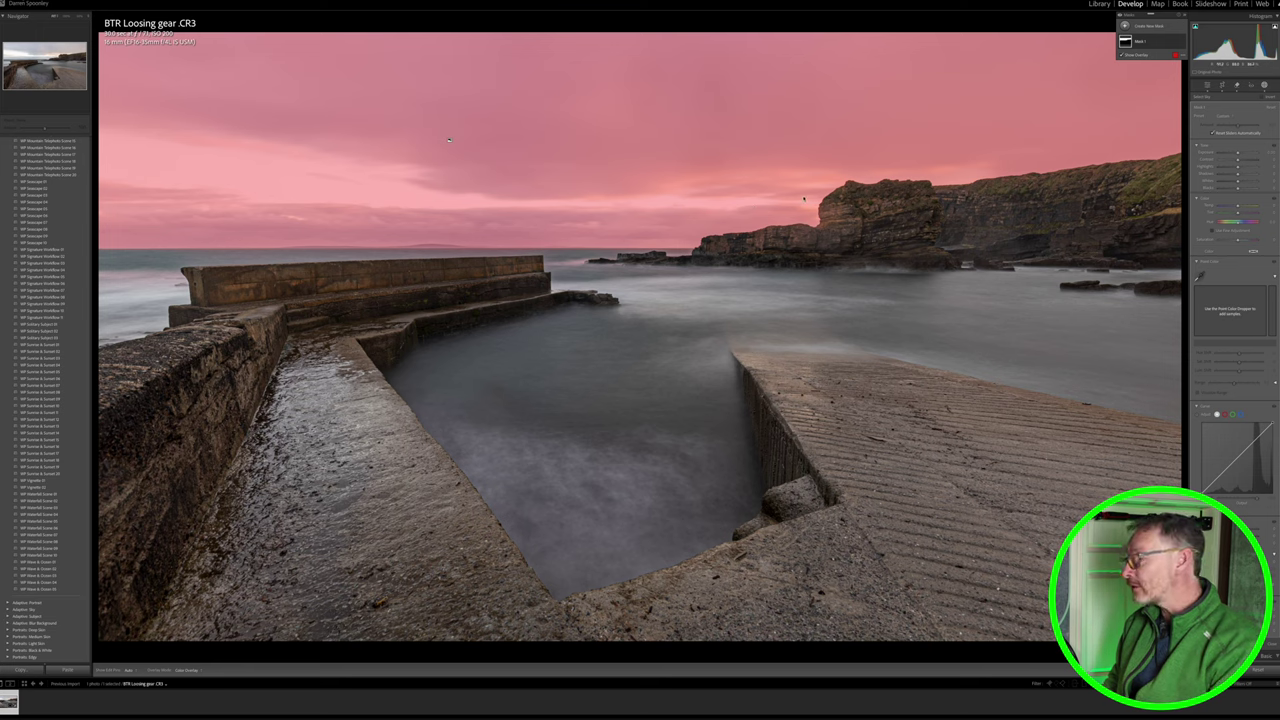
click(1237, 155)
drag(1237, 155, 1233, 154)
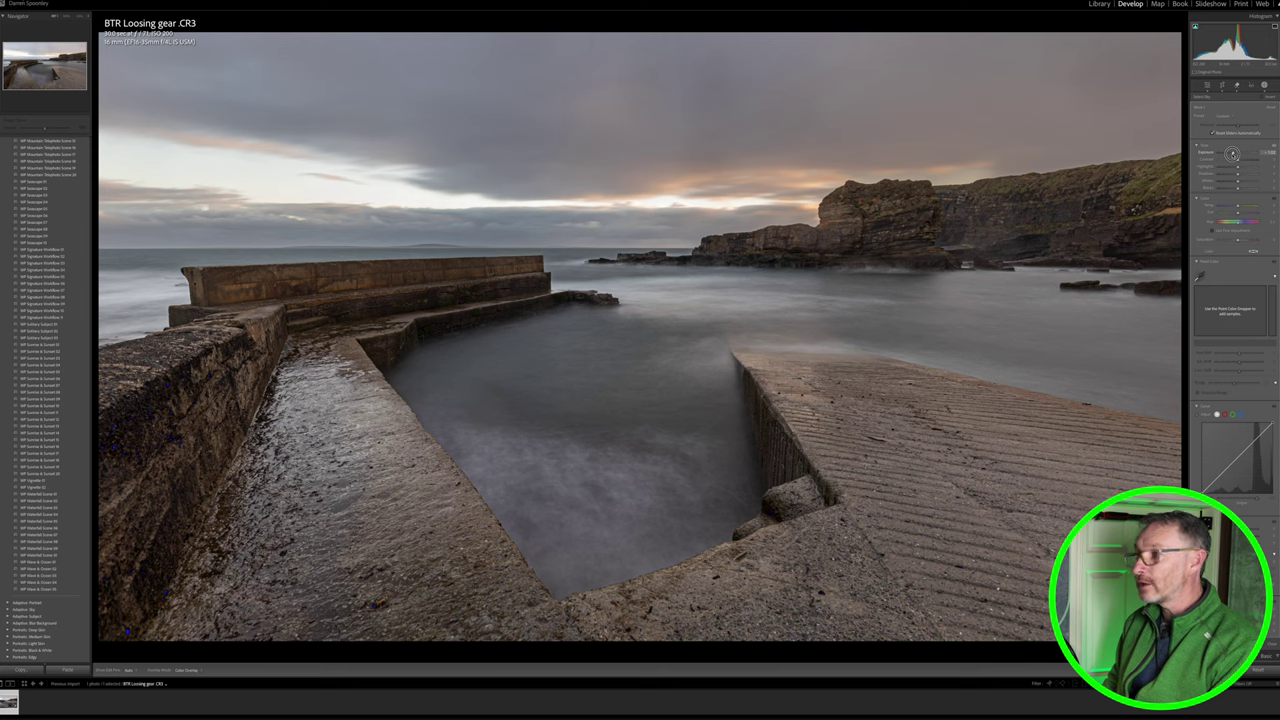
drag(1233, 154, 1235, 157)
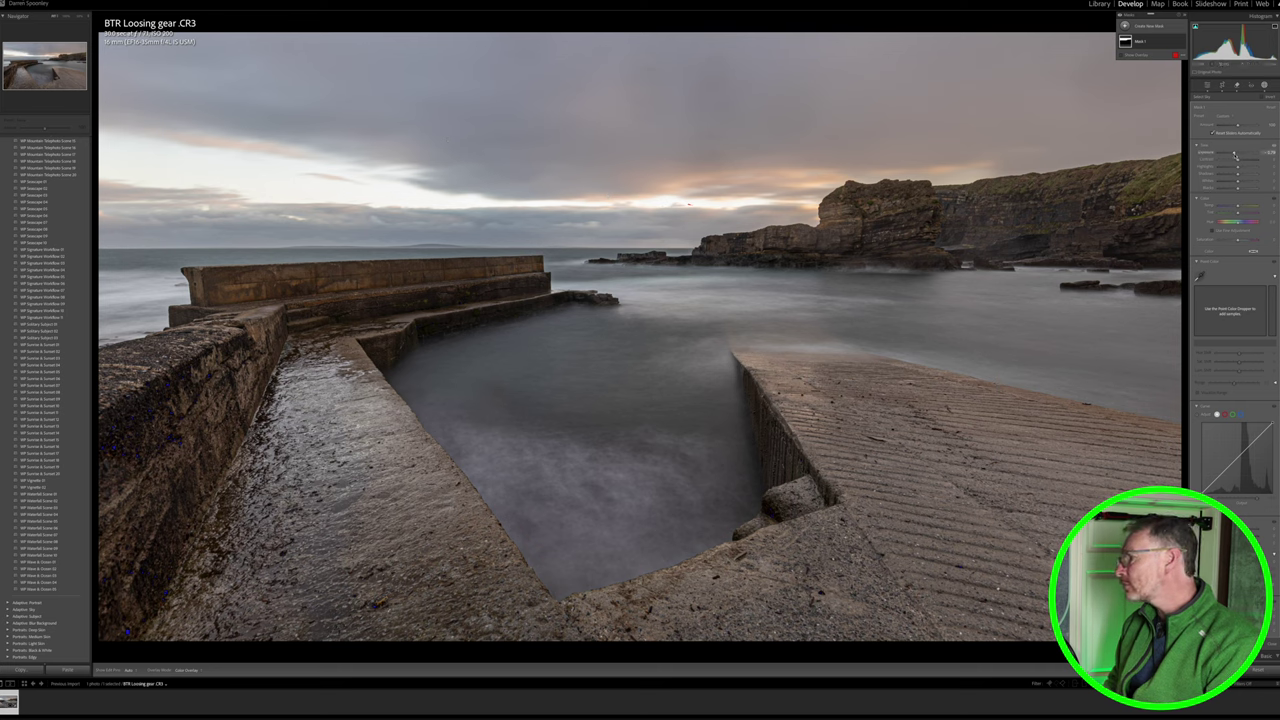
drag(1235, 155, 1228, 168)
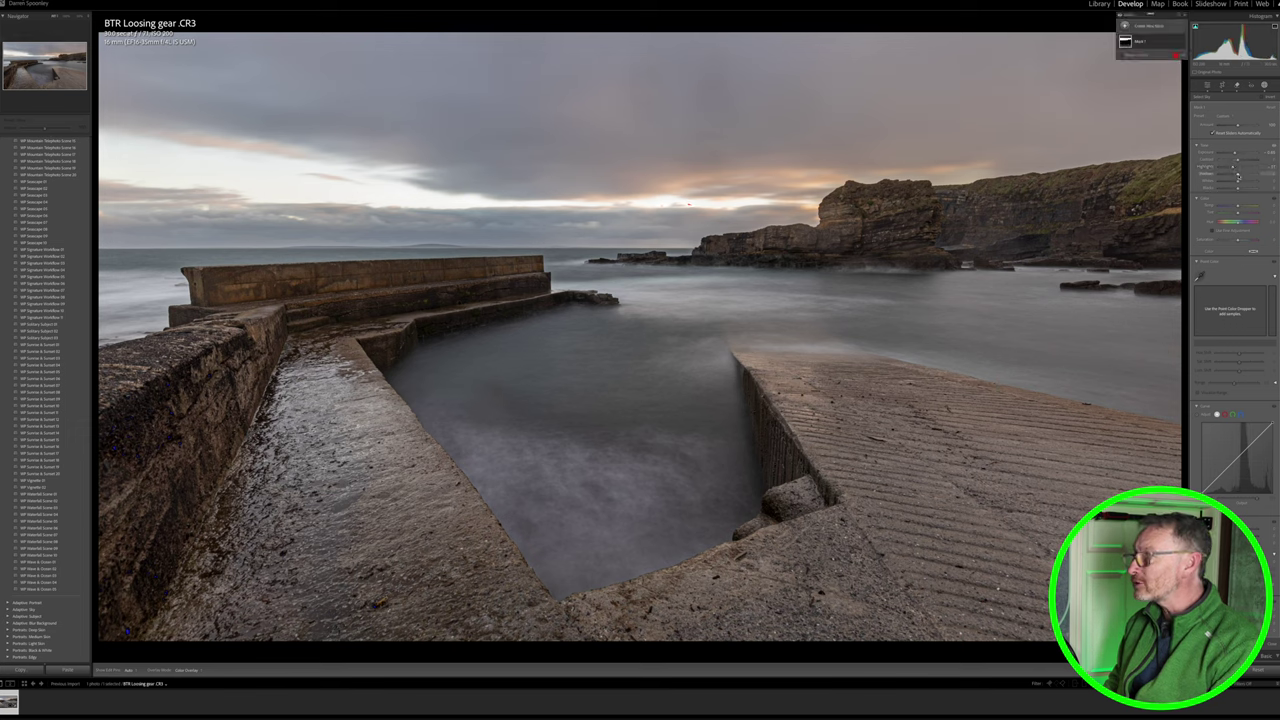
mouse_move(1238, 175)
mouse_down()
mouse_move(1224, 174)
mouse_move(1252, 172)
mouse_up()
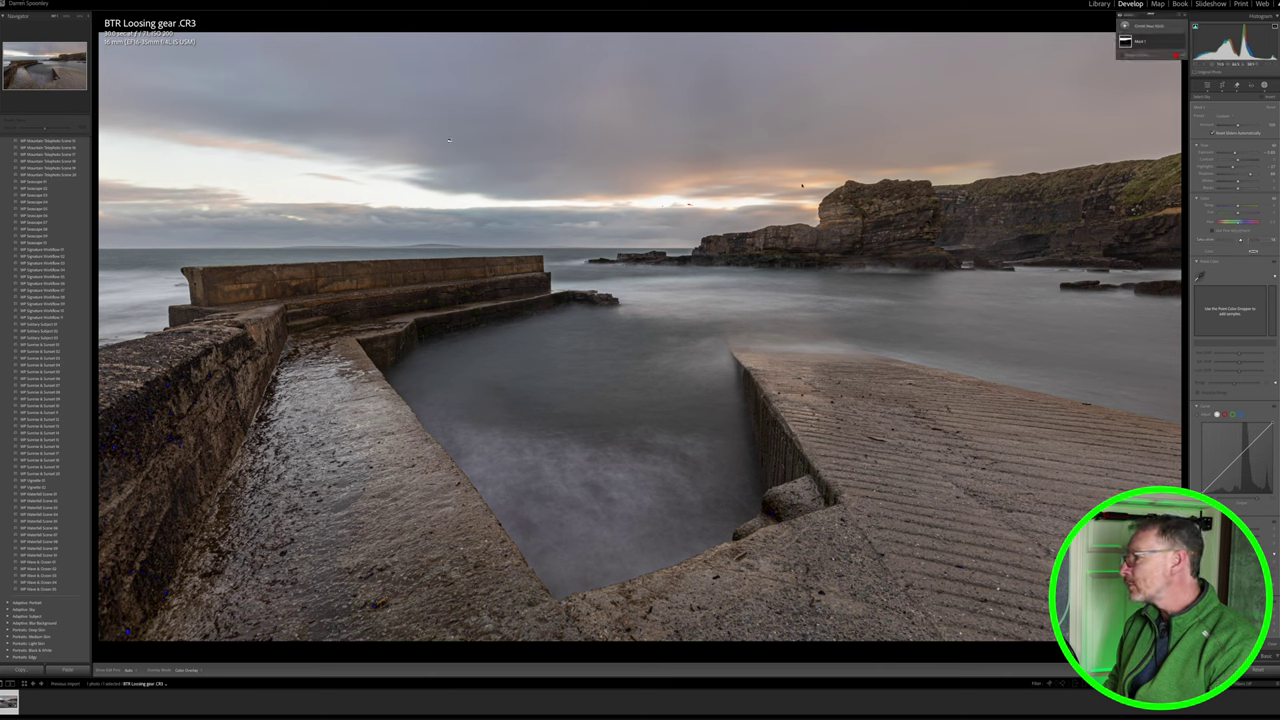
Step: Start raising the Saturation of the sky mask
click(1238, 207)
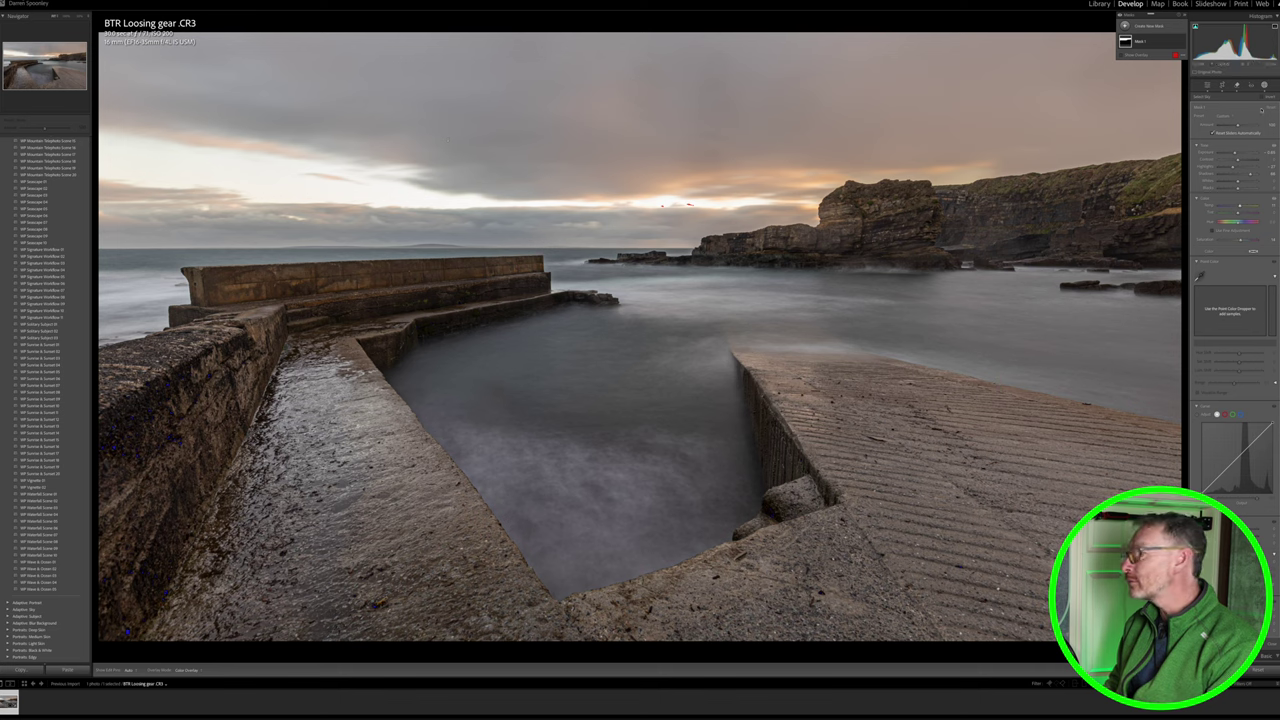
Step: Paint over the dark spot near the top centre of the sky and apply Generative Remove
click(1238, 87)
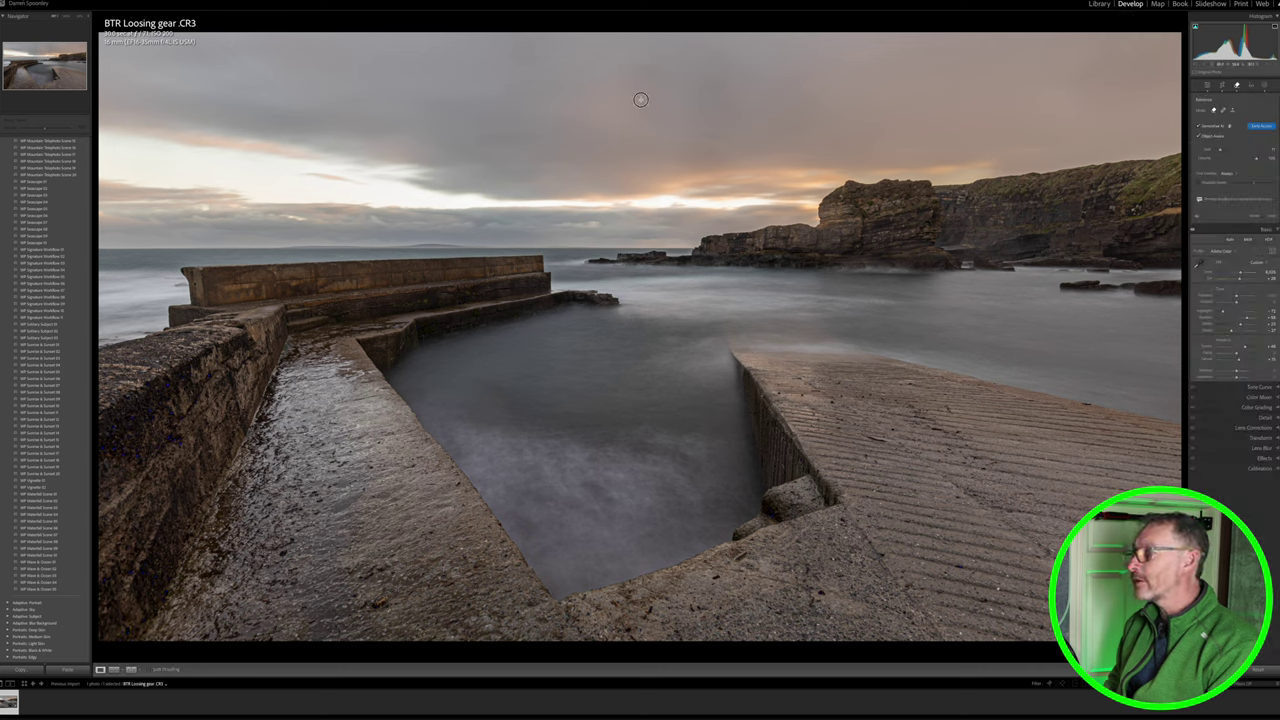
mouse_move(640, 97)
mouse_down()
mouse_move(648, 70)
mouse_move(660, 100)
mouse_move(639, 111)
mouse_move(612, 75)
mouse_move(648, 76)
mouse_up()
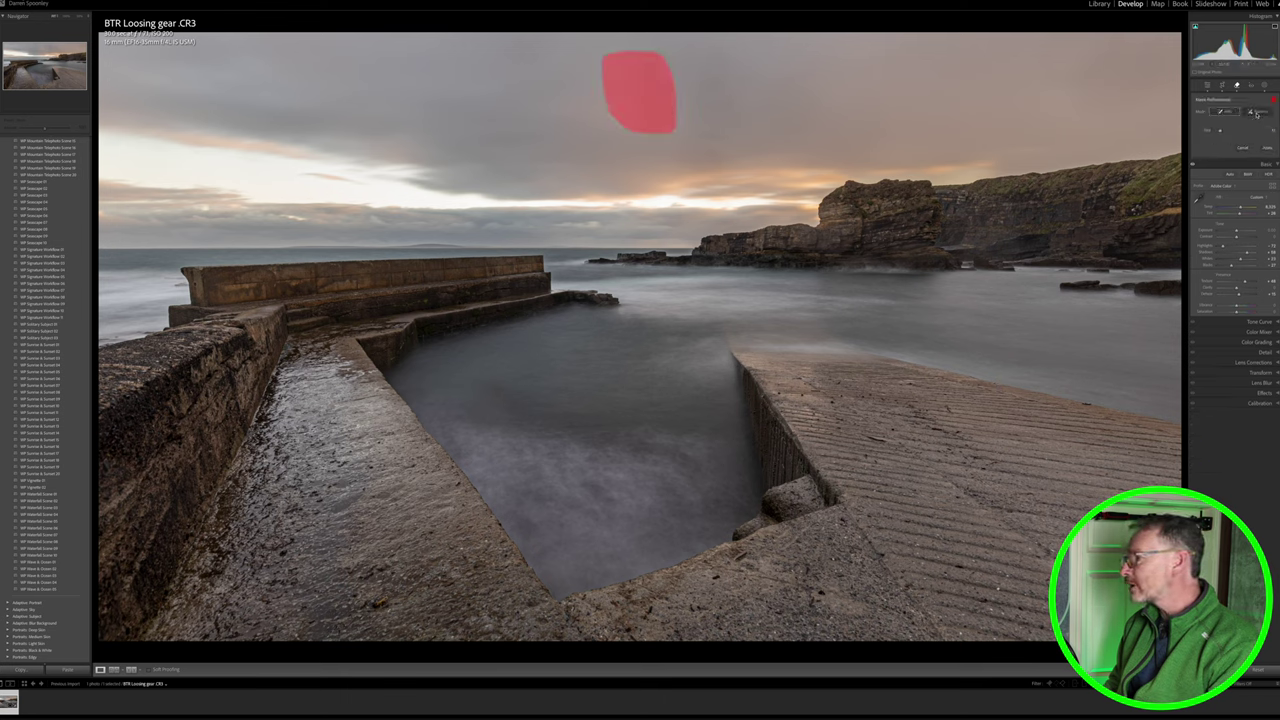
click(1267, 147)
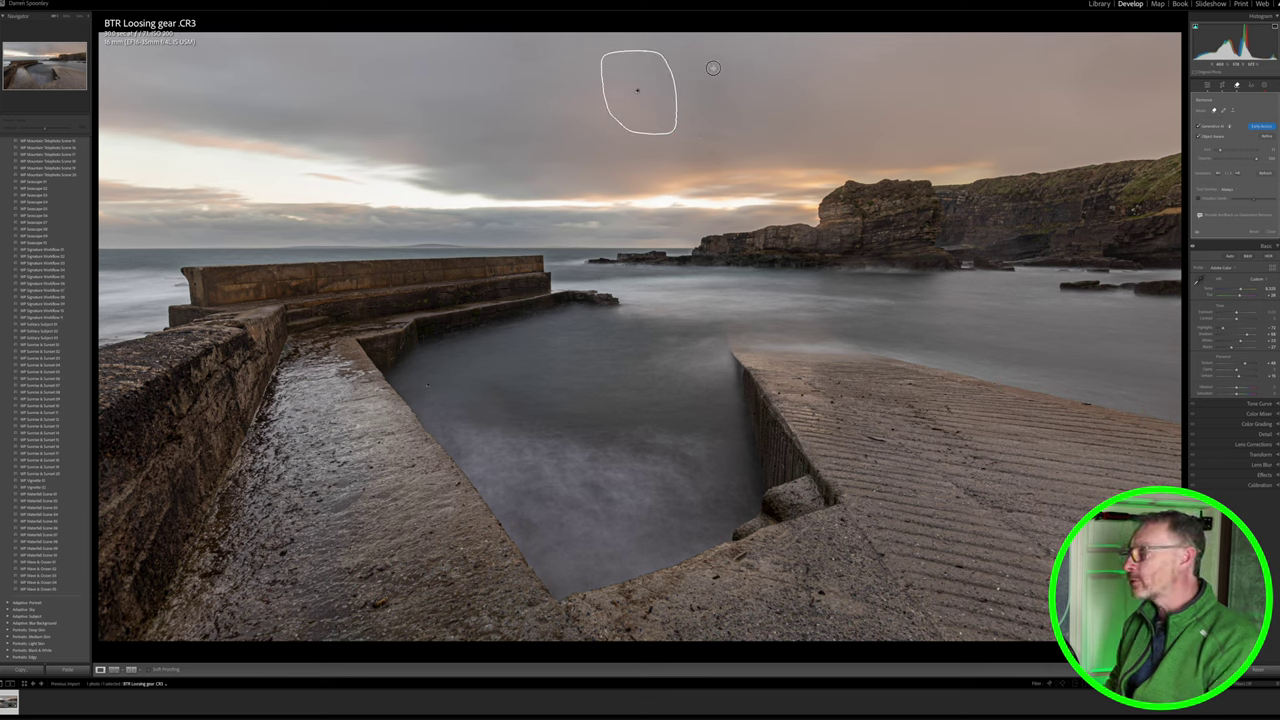
Step: Paint out the next dark spot in the sky, just right of the first one
drag(710, 68, 711, 150)
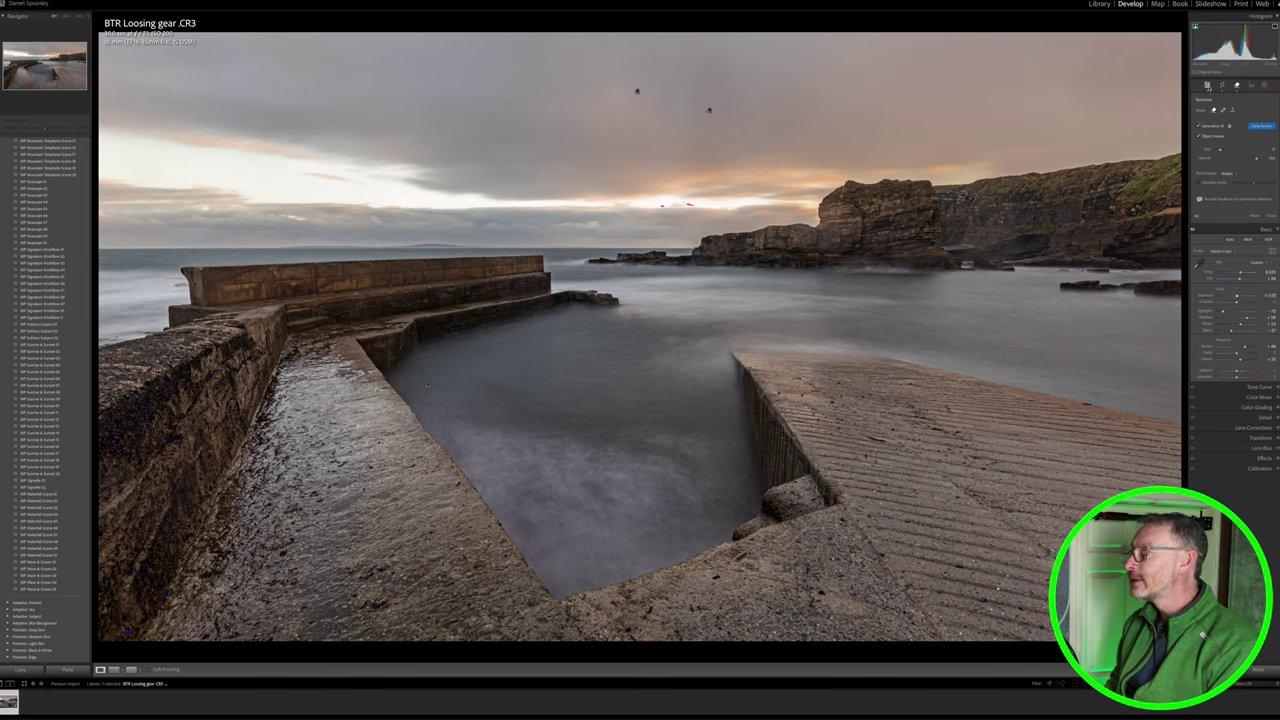
Step: Close the Remove tool and raise the Basic panel Exposure slightly to brighten the whole photo
click(1207, 86)
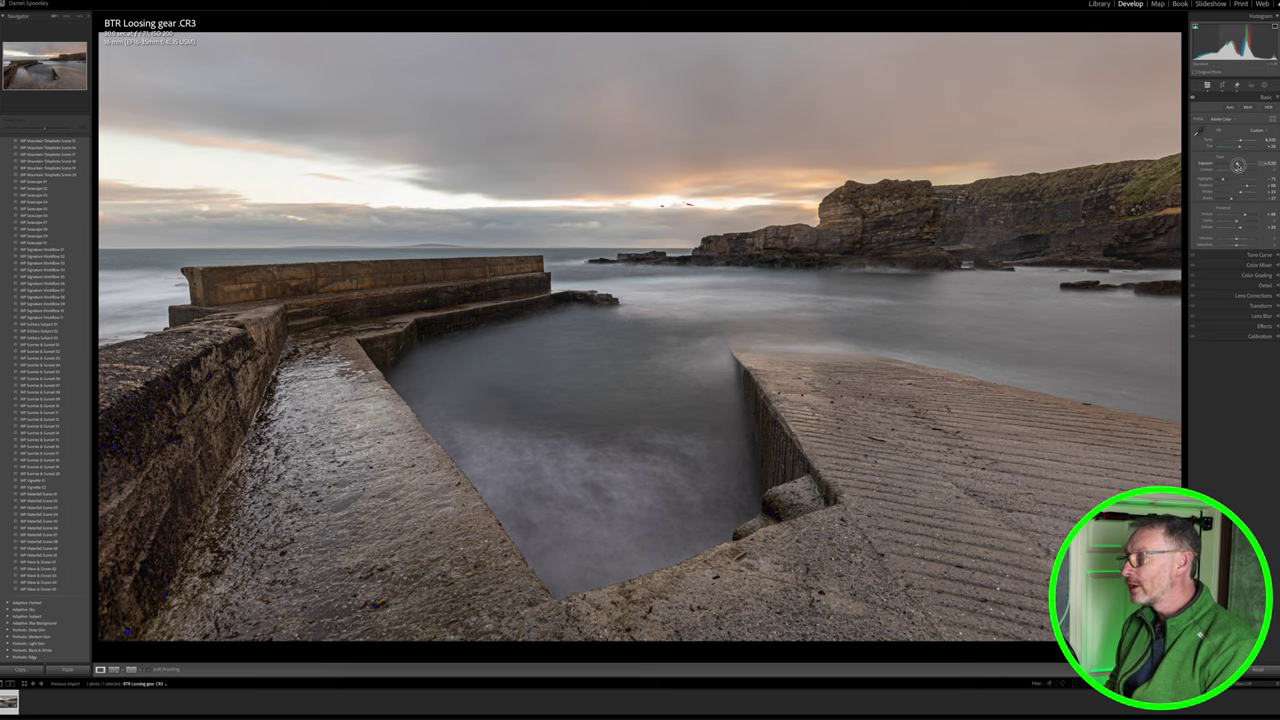
drag(1237, 166, 1239, 165)
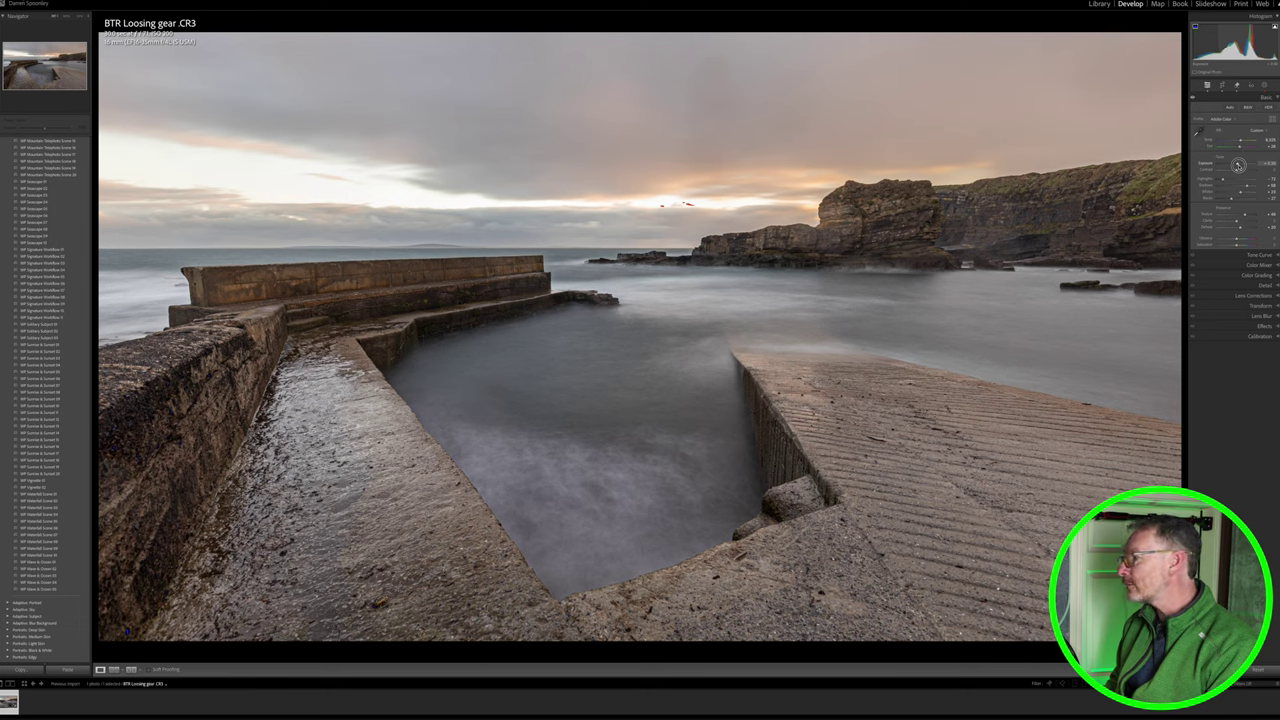